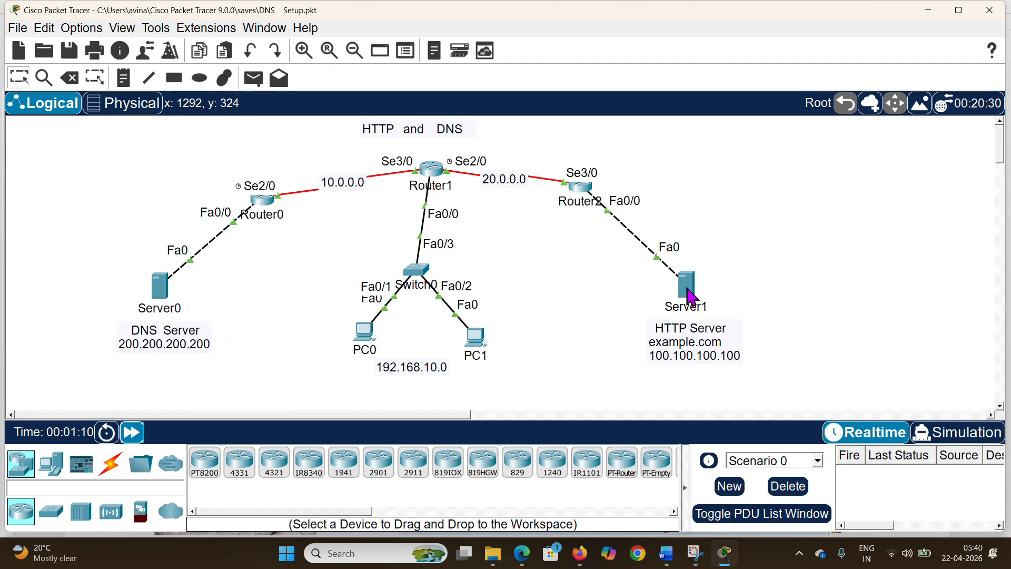
- Open index.html in Server1's HTTP service, check the Example heading, and save the page over the existing file
click(687, 287)
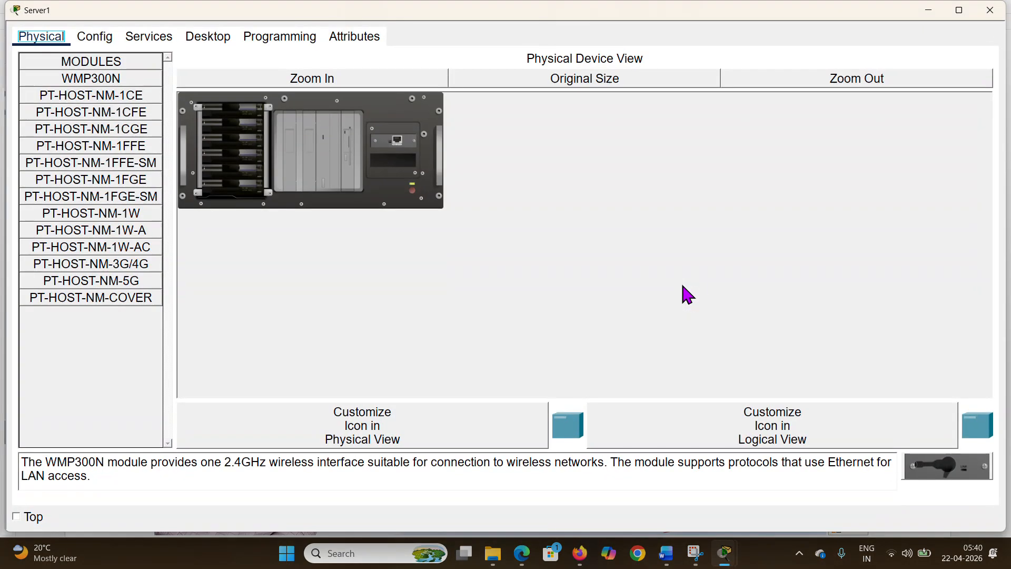
click(155, 37)
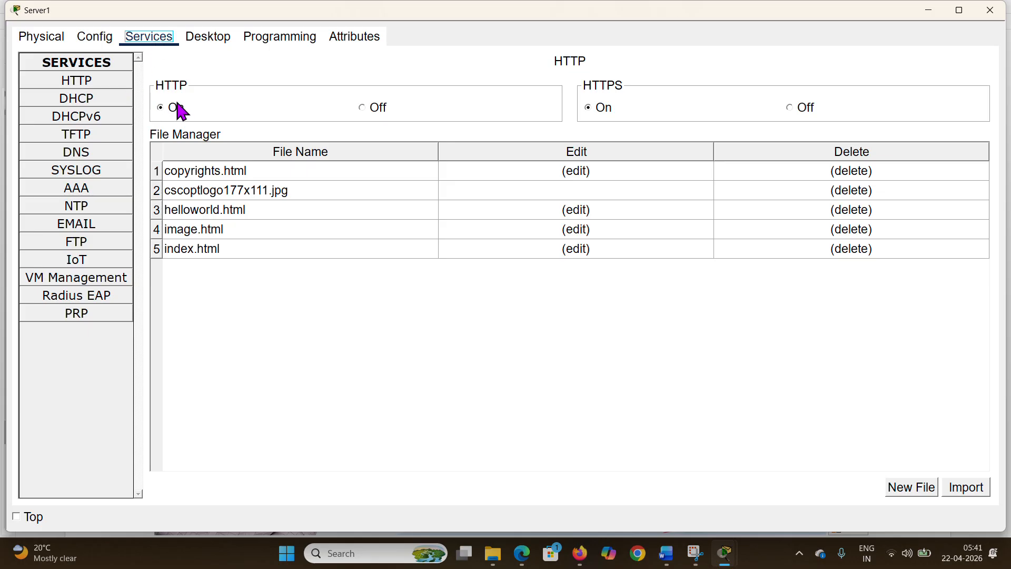
click(584, 252)
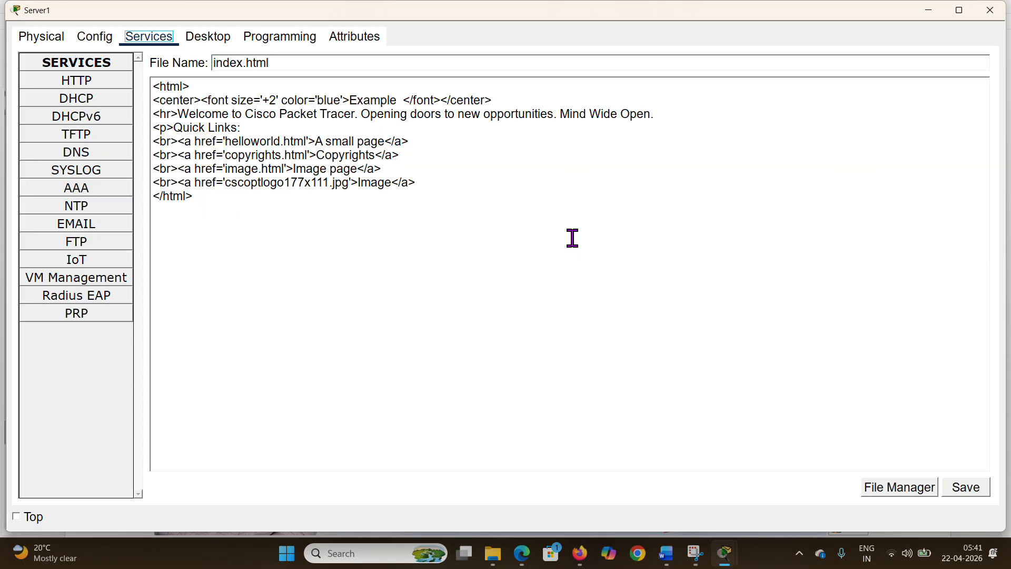
drag(349, 100, 398, 100)
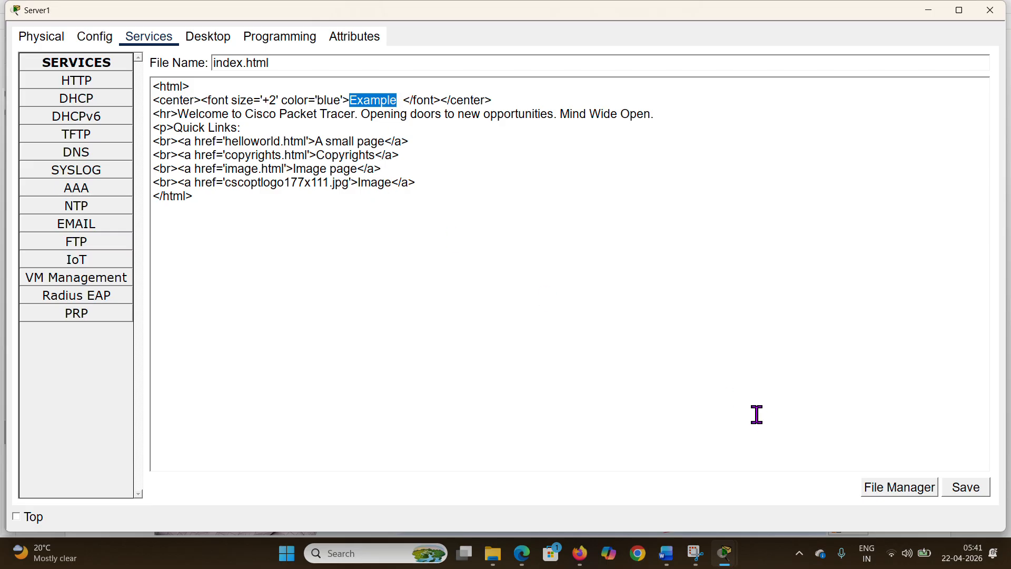
click(963, 490)
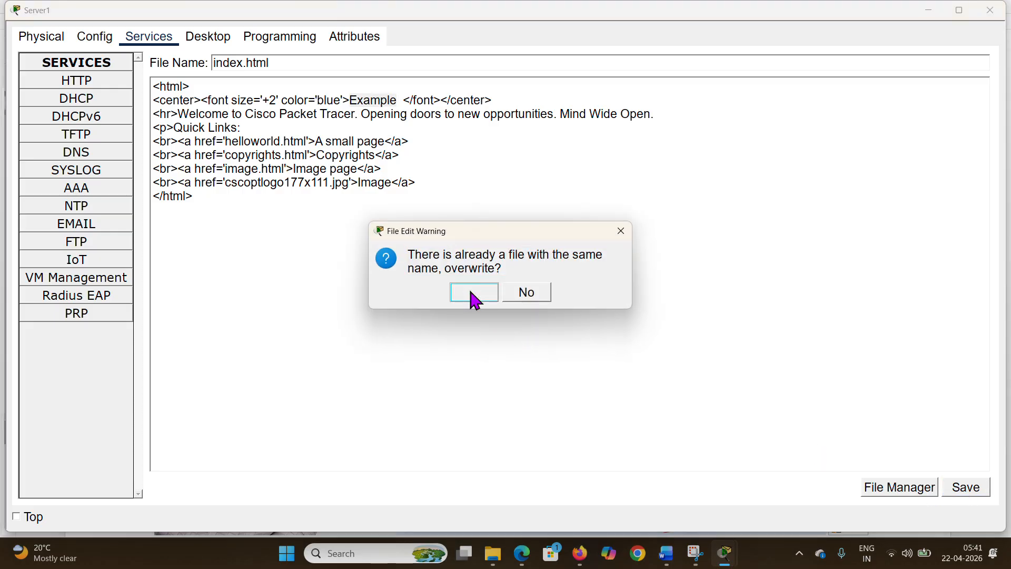
click(474, 294)
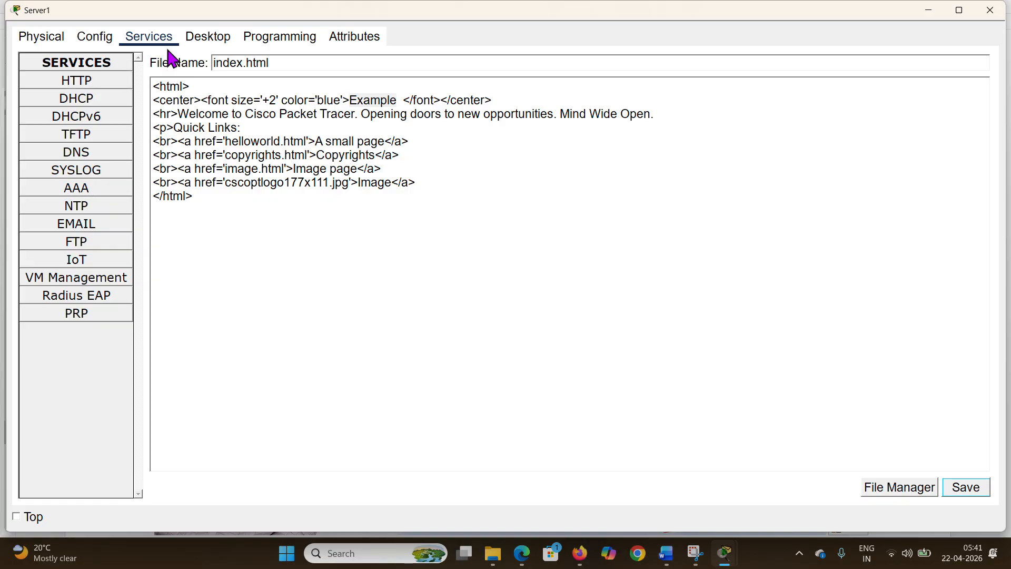
- Load 100.100.100.100 in Server1's web browser to check the served page, and close the browser
click(208, 38)
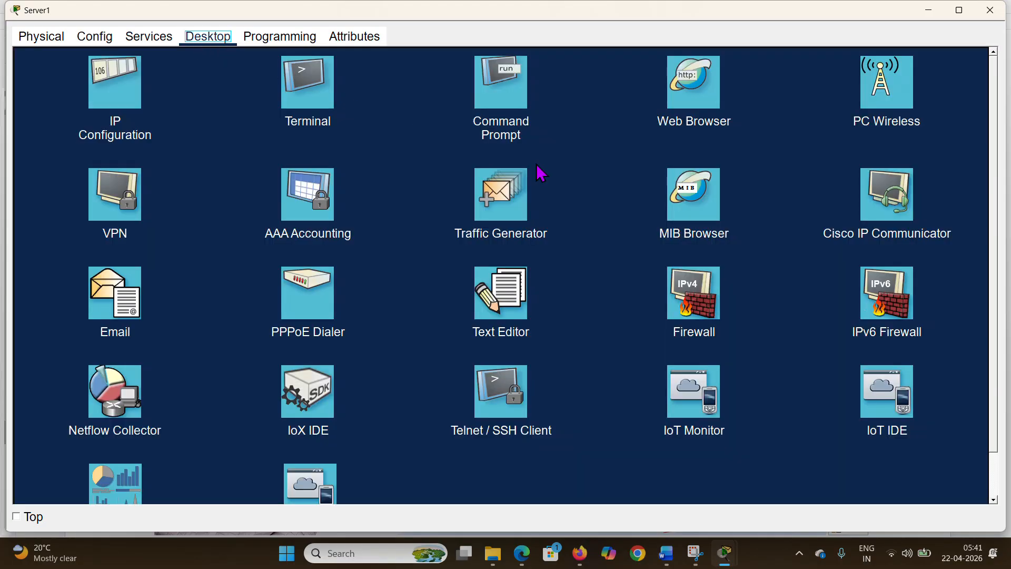
click(696, 83)
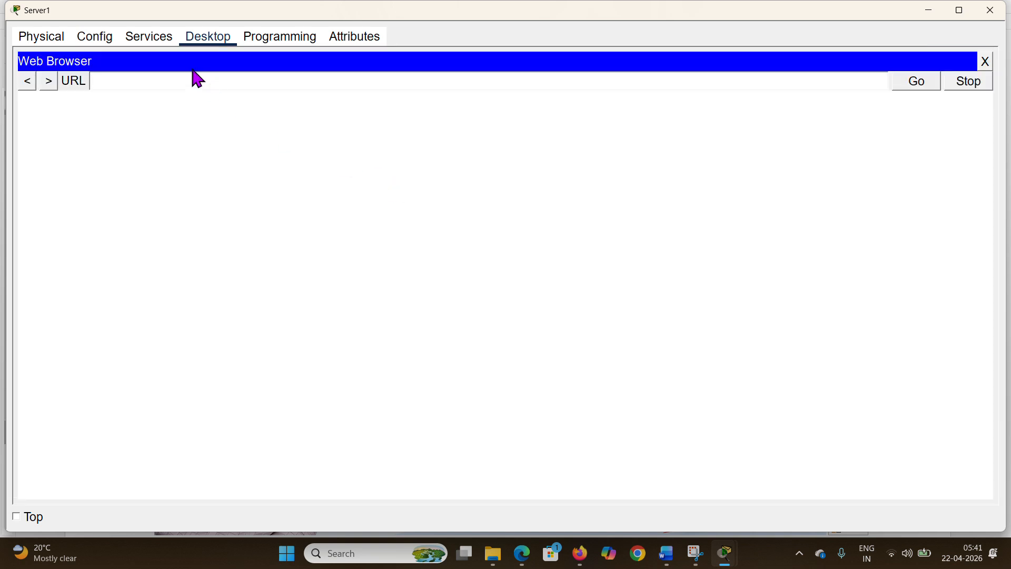
click(181, 85)
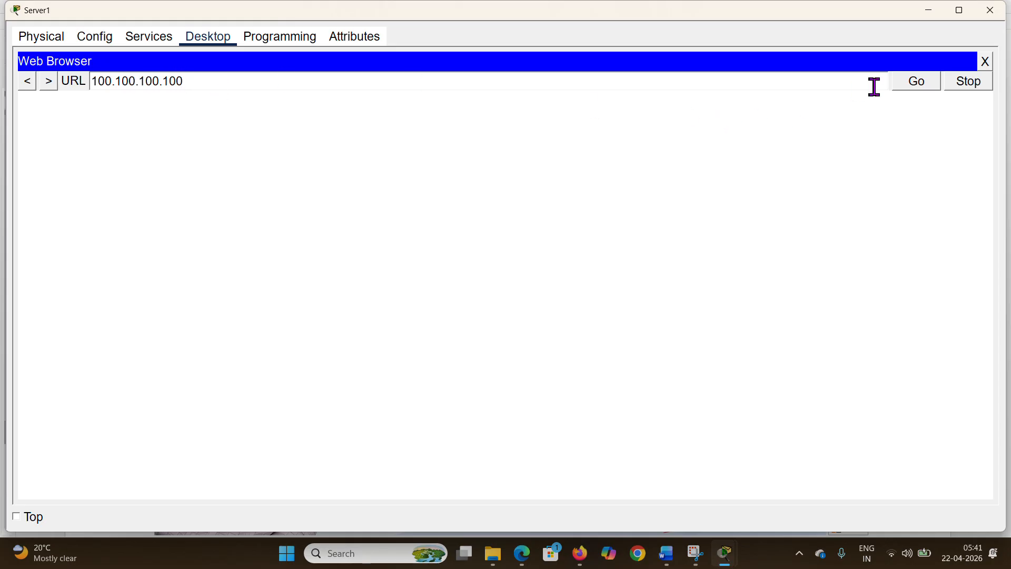
click(910, 89)
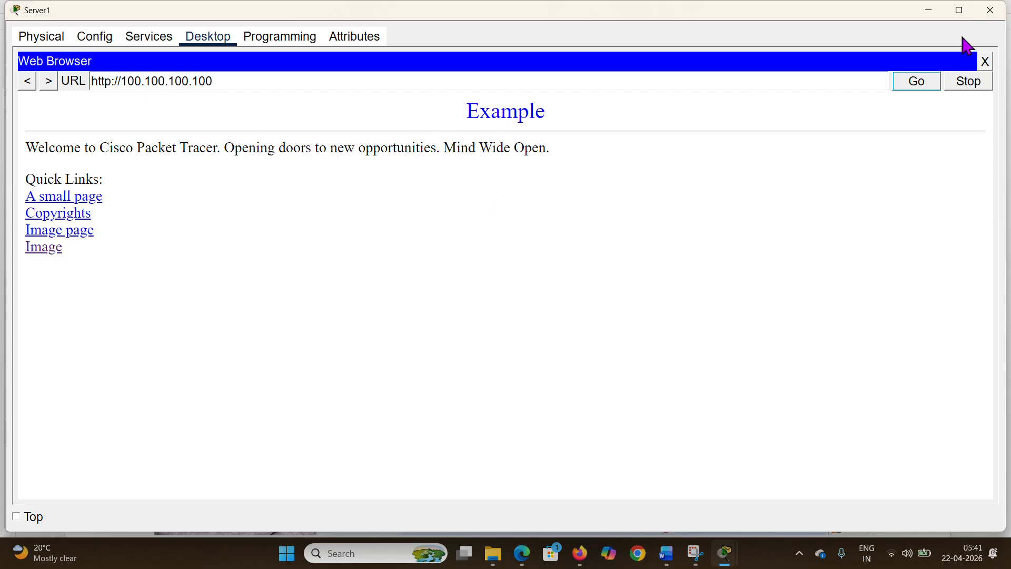
click(985, 62)
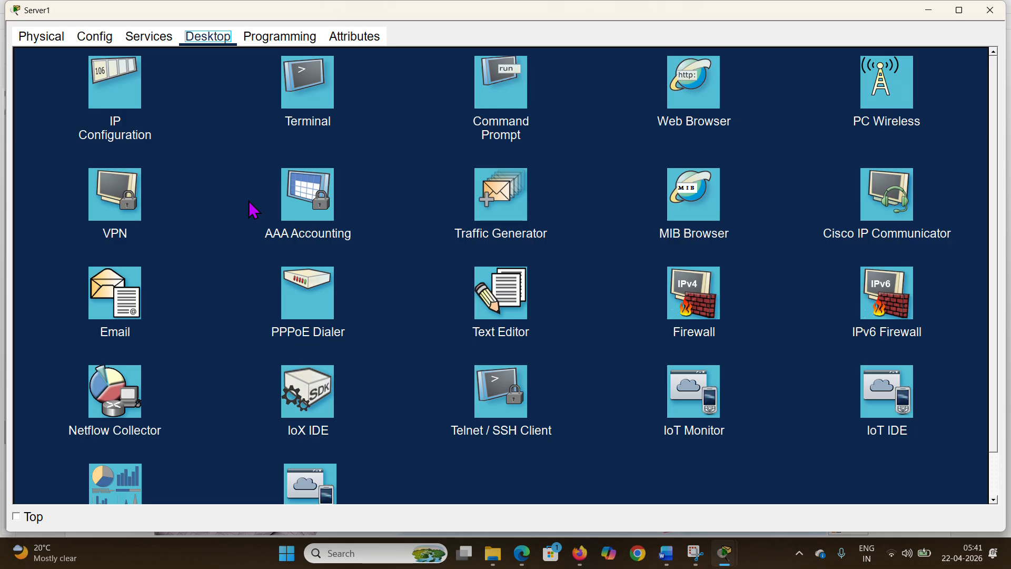
- Check the IPv4 address, default gateway and DNS server in Server1's IP configuration, and close the server window
click(127, 90)
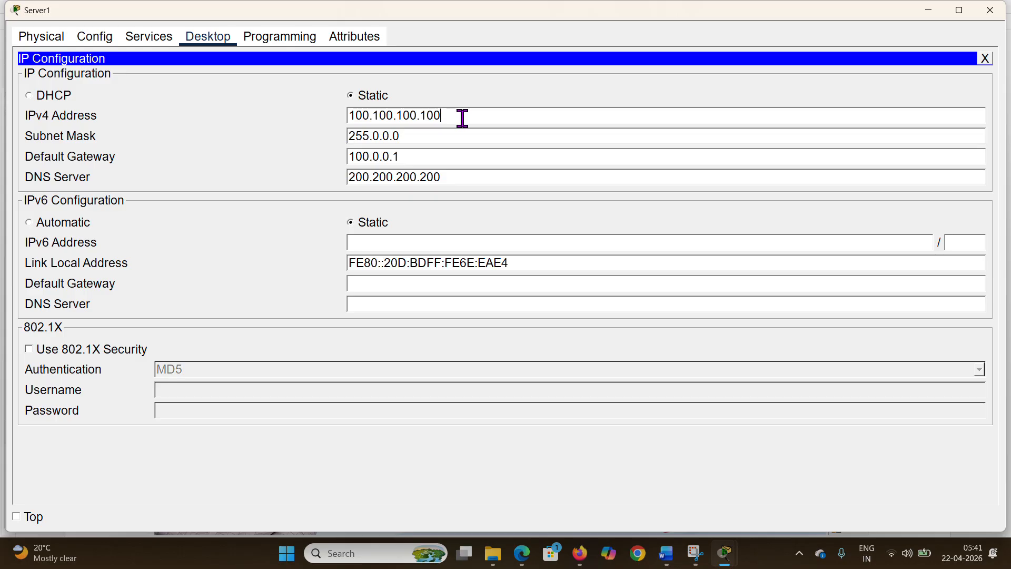
drag(454, 117, 332, 108)
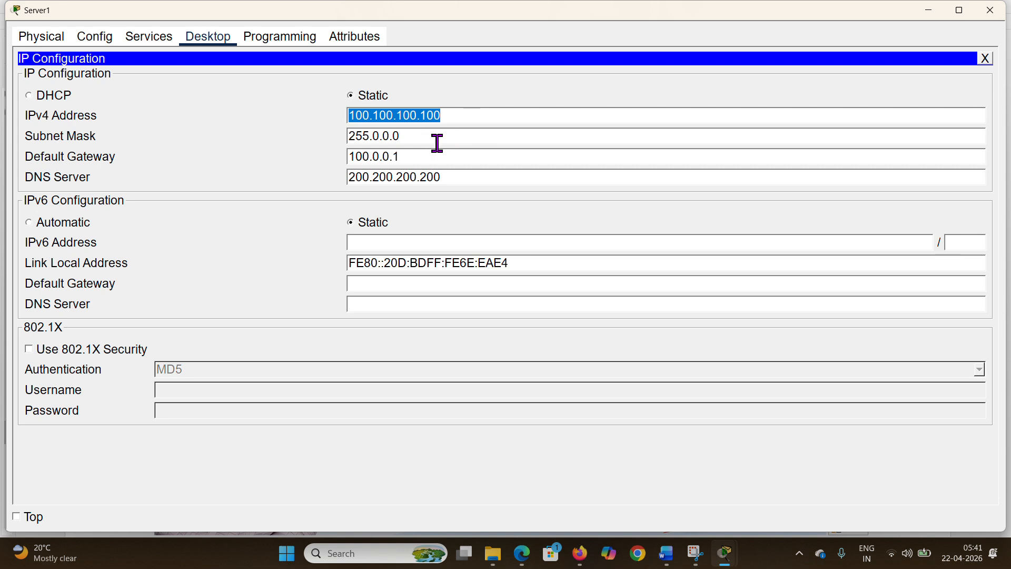
drag(419, 160, 346, 166)
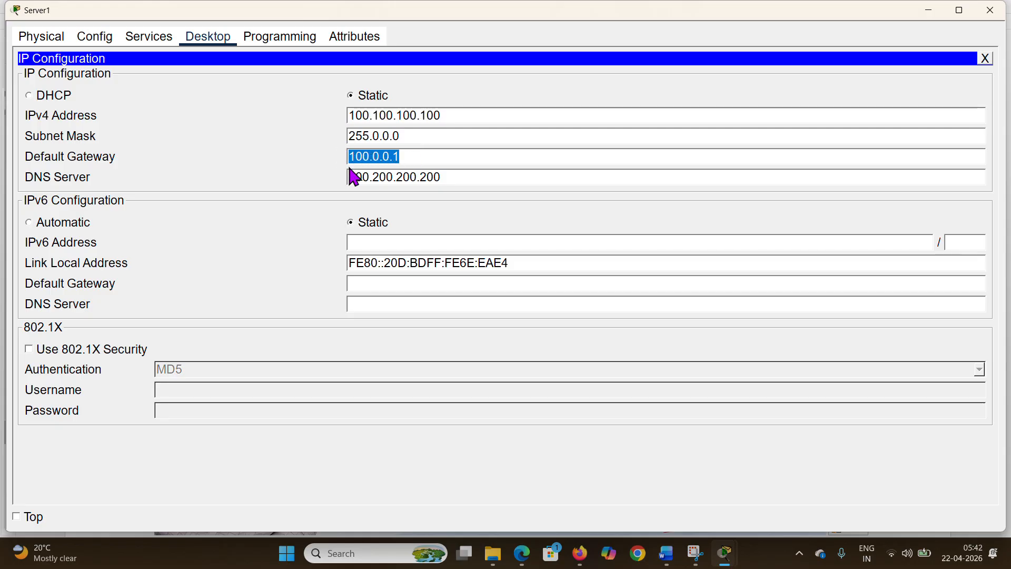
click(462, 181)
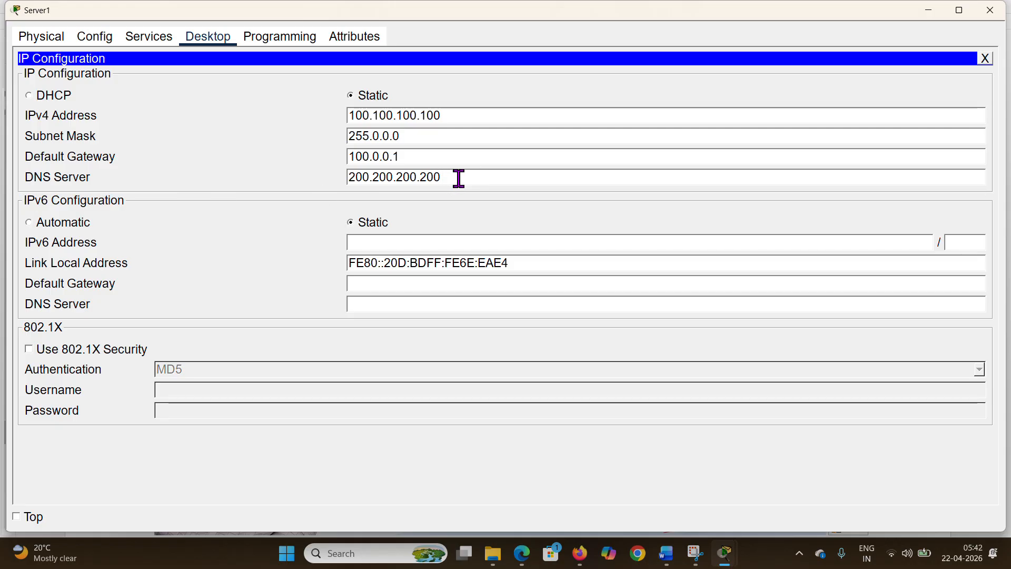
drag(459, 178, 346, 177)
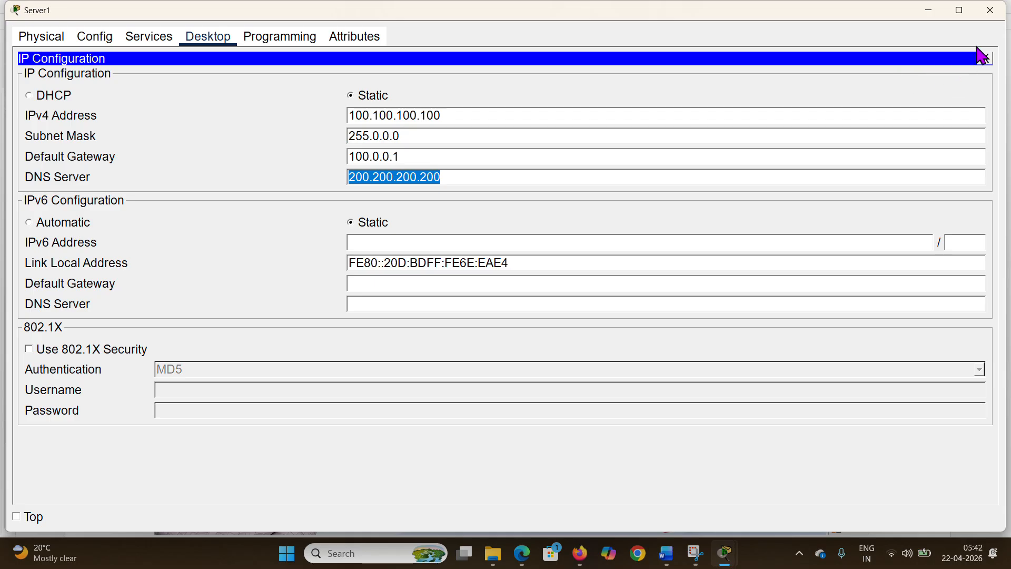
click(992, 15)
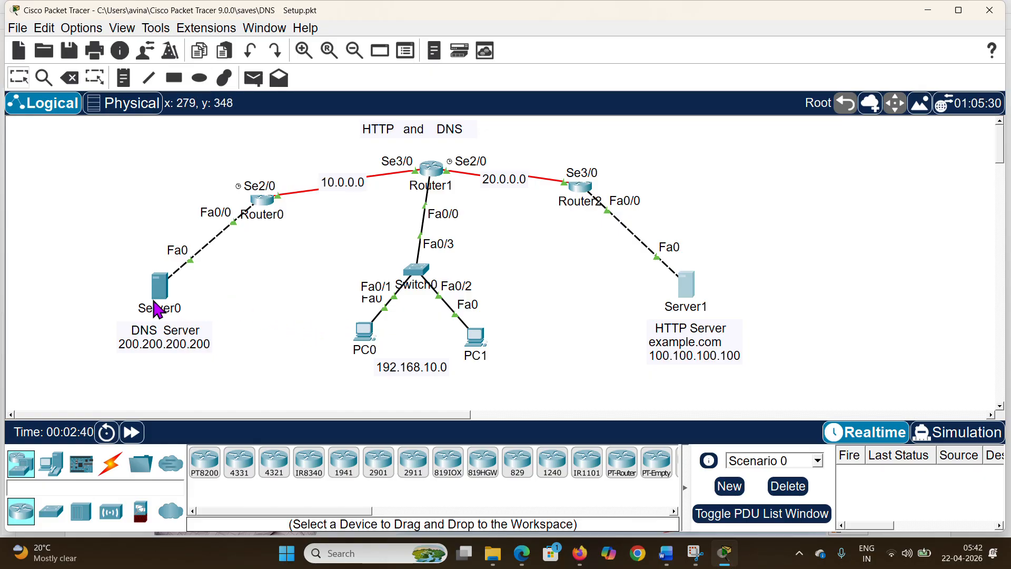
- Check the IPv4 address, subnet mask, default gateway and DNS server in Server0's IP configuration, and close the server window
click(159, 290)
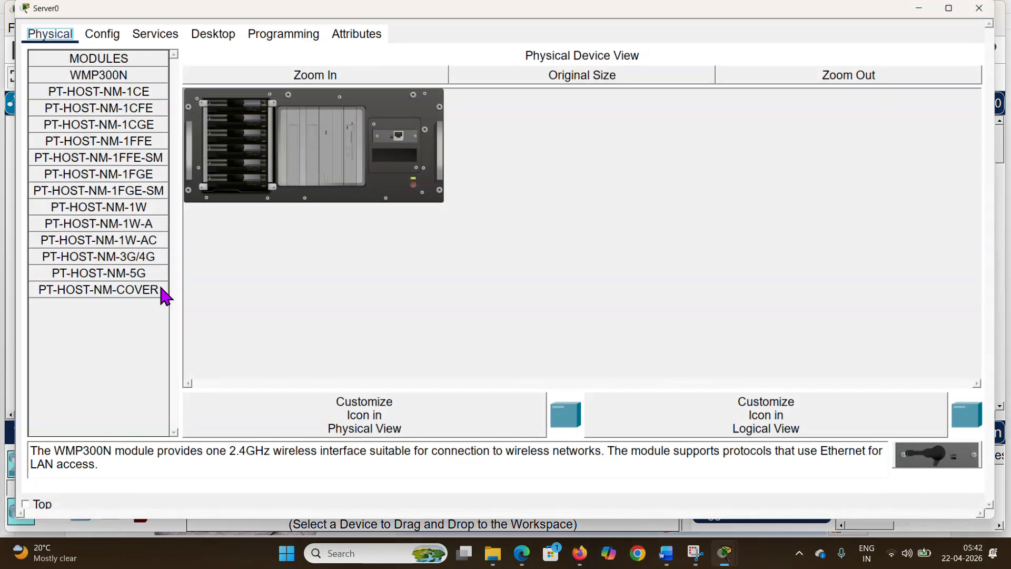
click(208, 46)
click(136, 98)
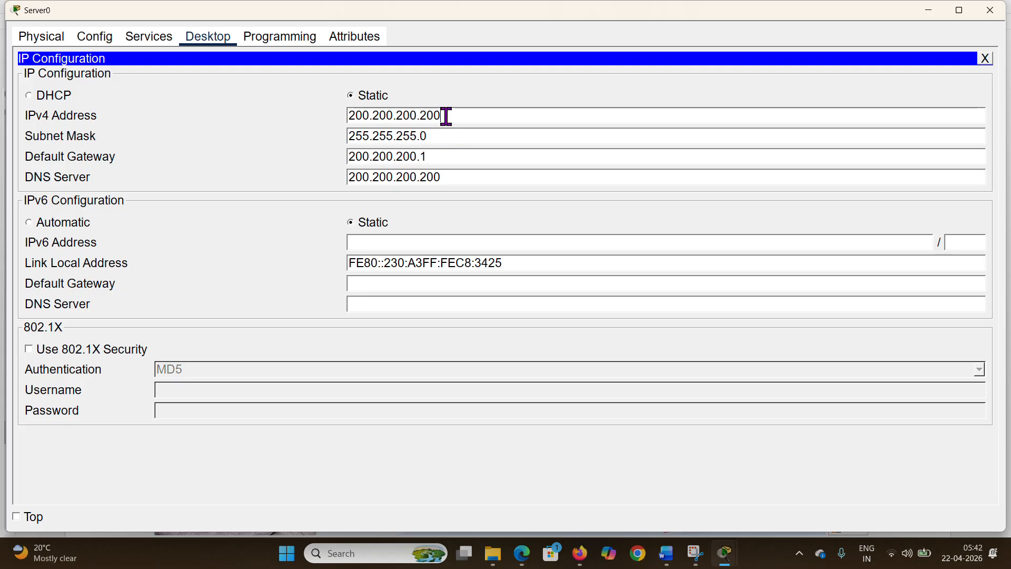
drag(448, 115, 339, 115)
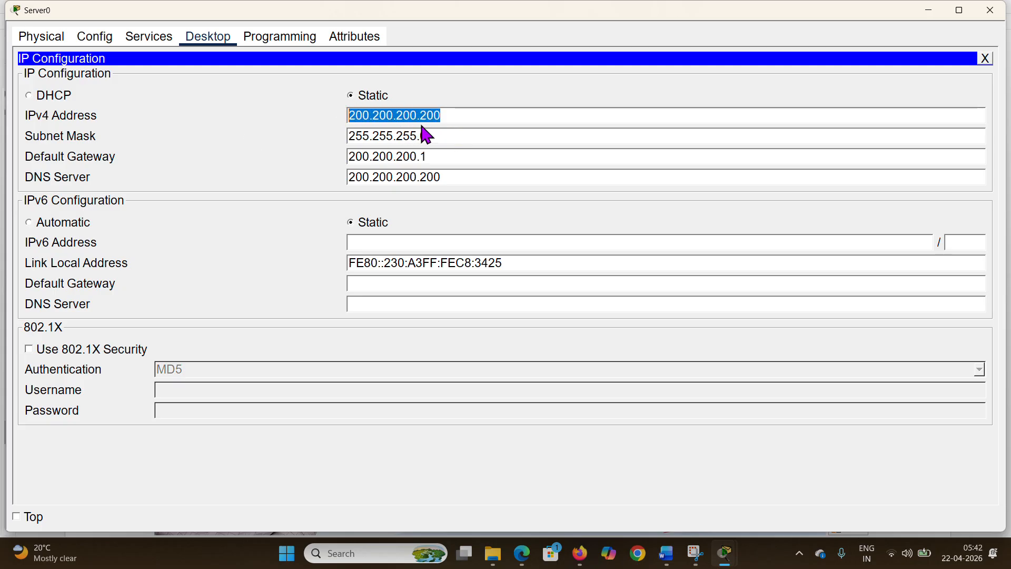
click(447, 136)
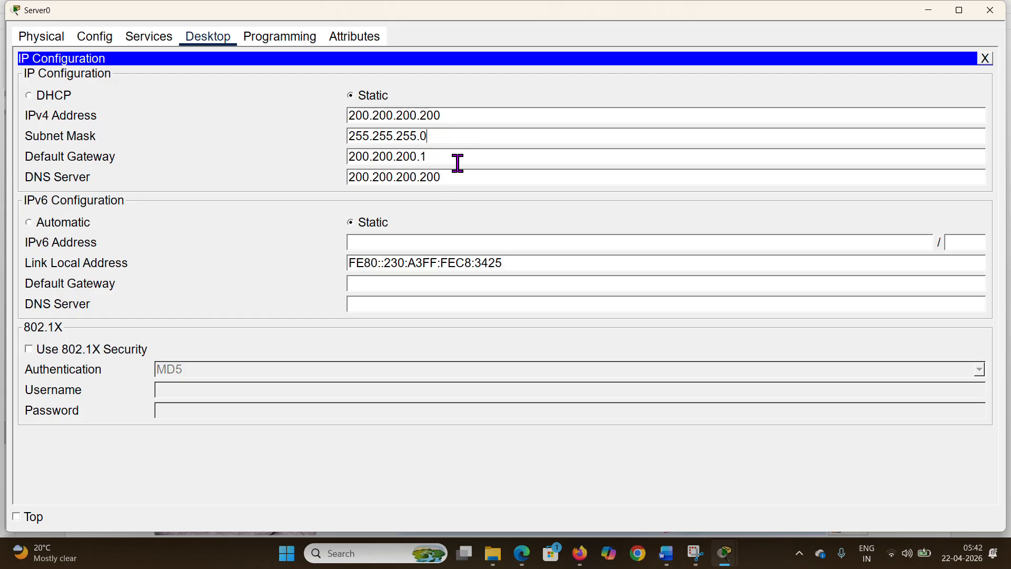
drag(460, 161, 334, 160)
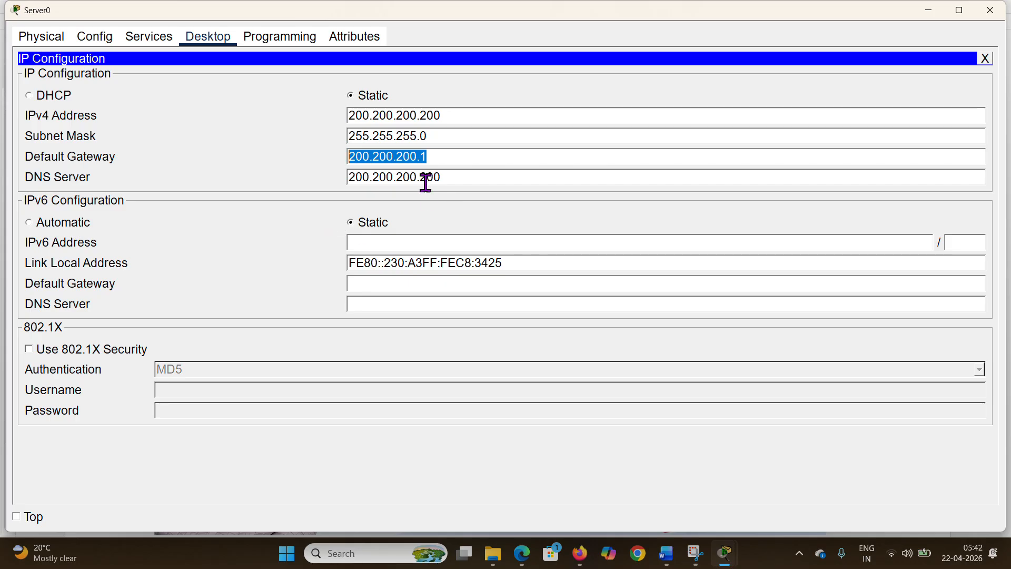
click(471, 178)
drag(468, 179, 347, 176)
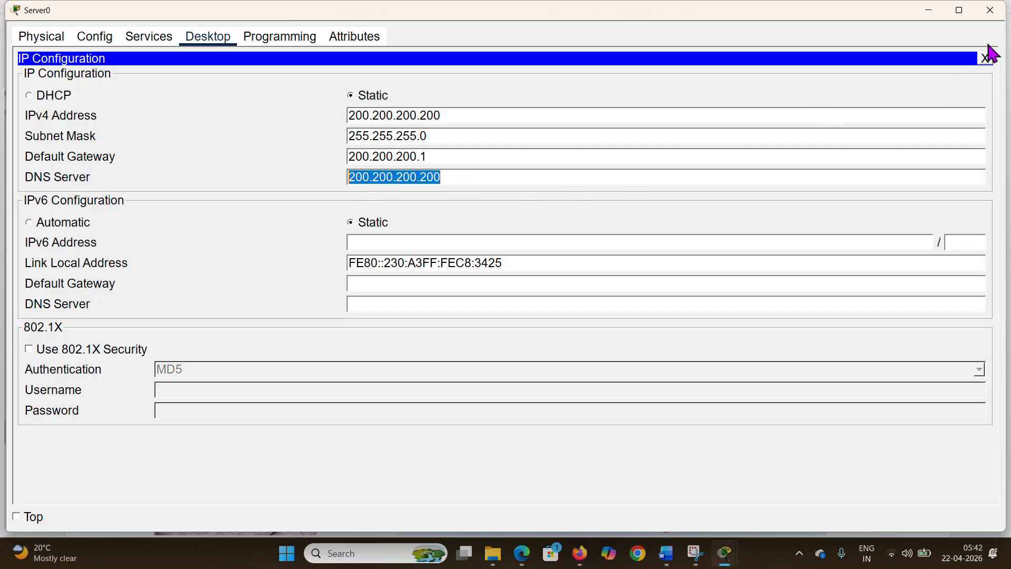
click(990, 10)
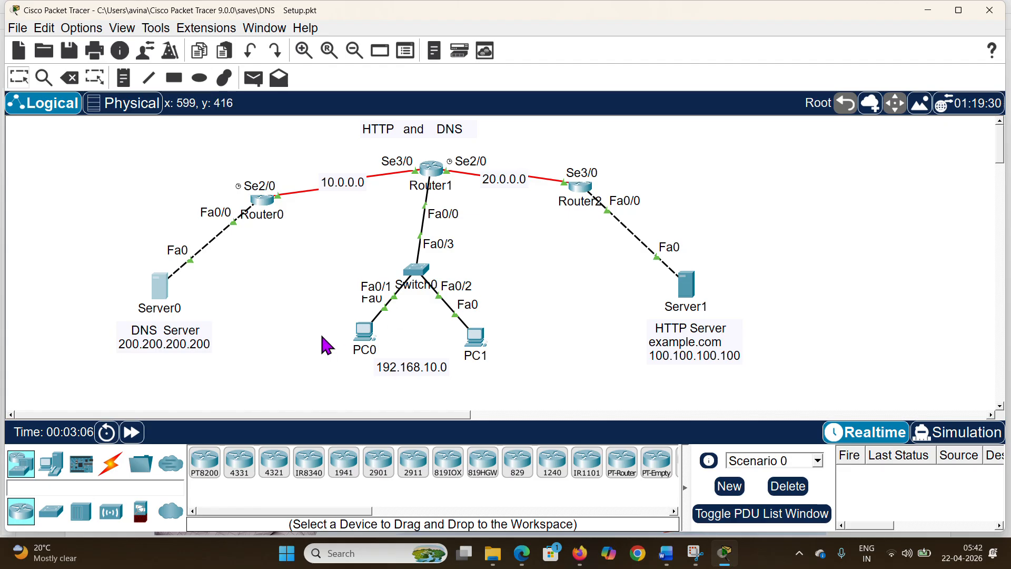
- Check the IPv4 address, default gateway and DNS server in PC0's IP configuration, and close the PC window
click(371, 337)
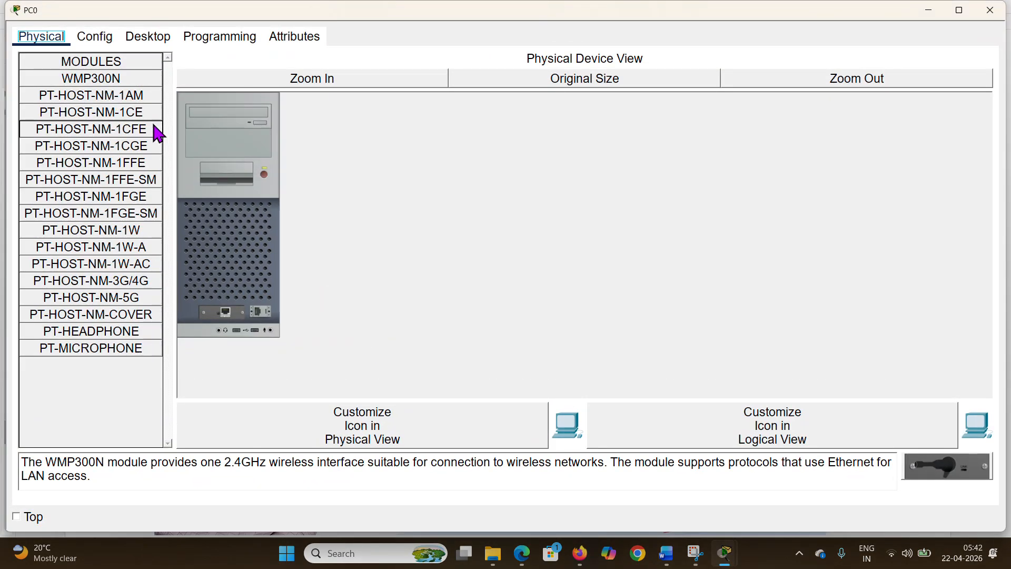
click(155, 38)
click(119, 95)
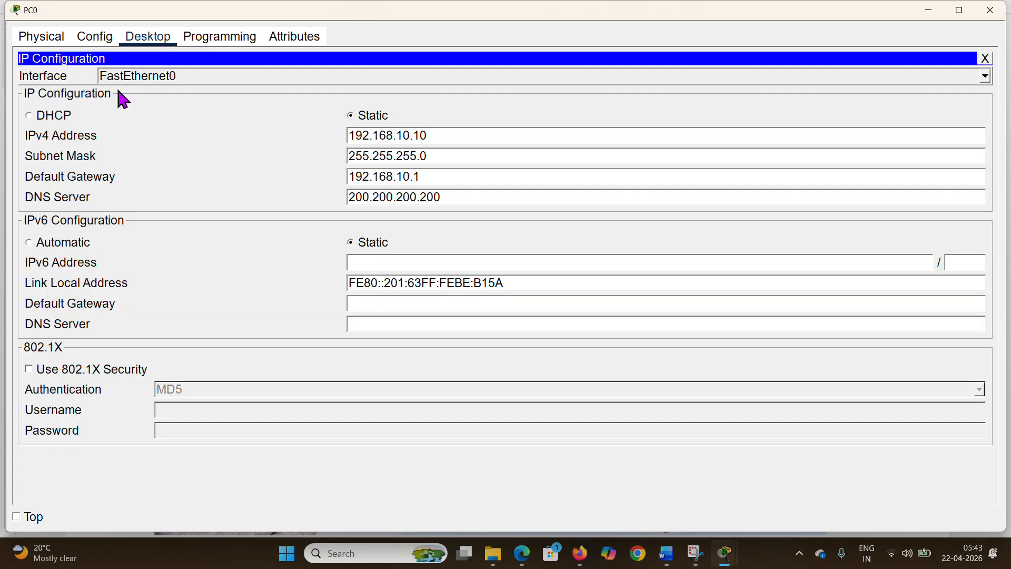
click(450, 135)
drag(420, 143, 350, 135)
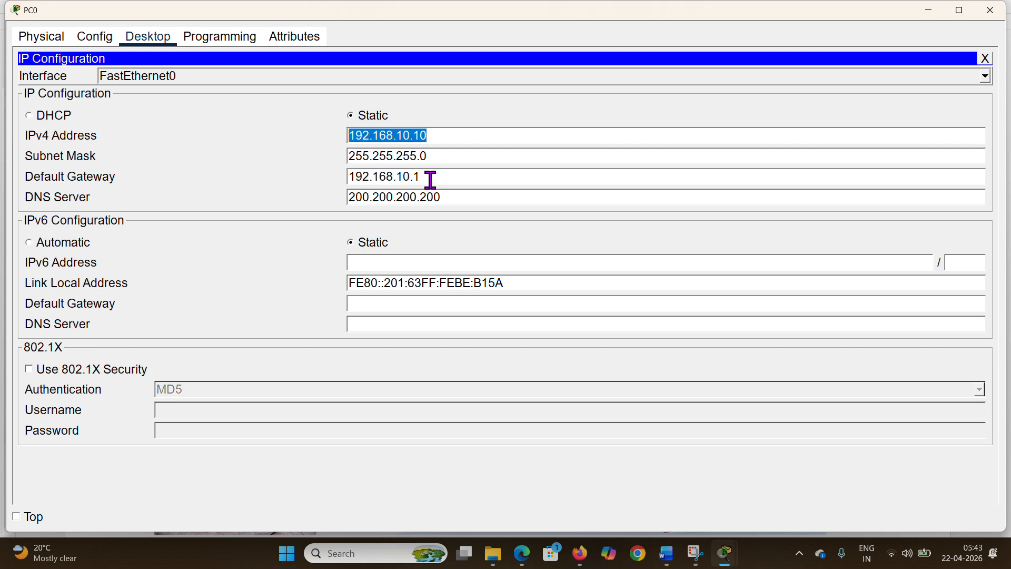
drag(432, 180, 336, 178)
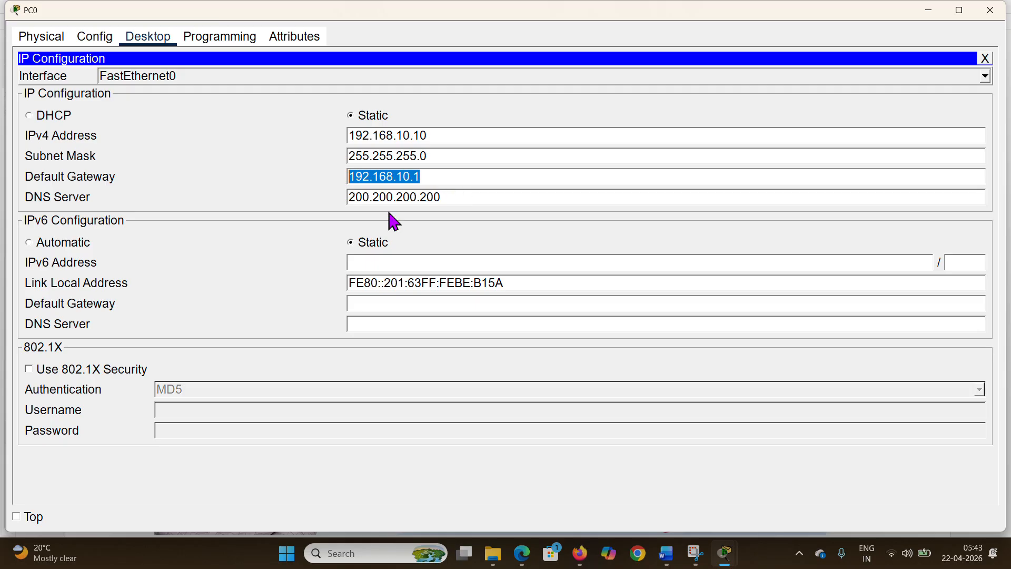
drag(488, 198, 339, 204)
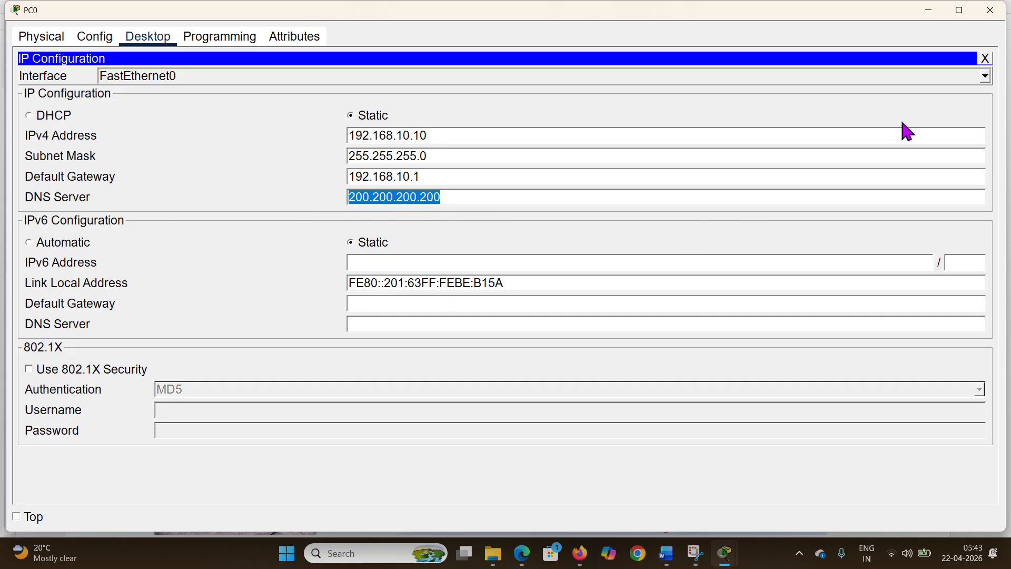
click(990, 11)
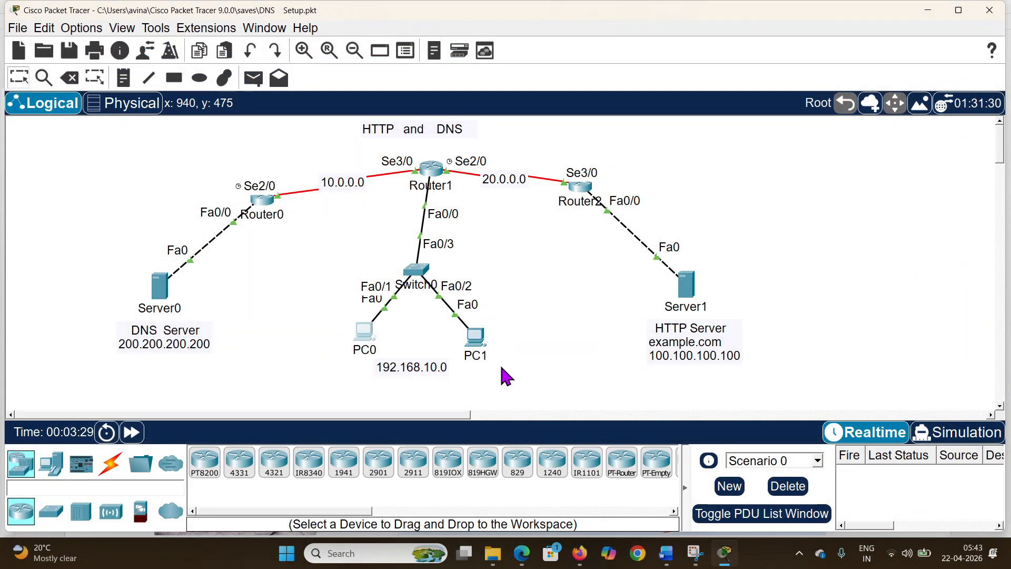
- Check the DNS server entry in PC1's IP configuration, and close the PC window
click(476, 340)
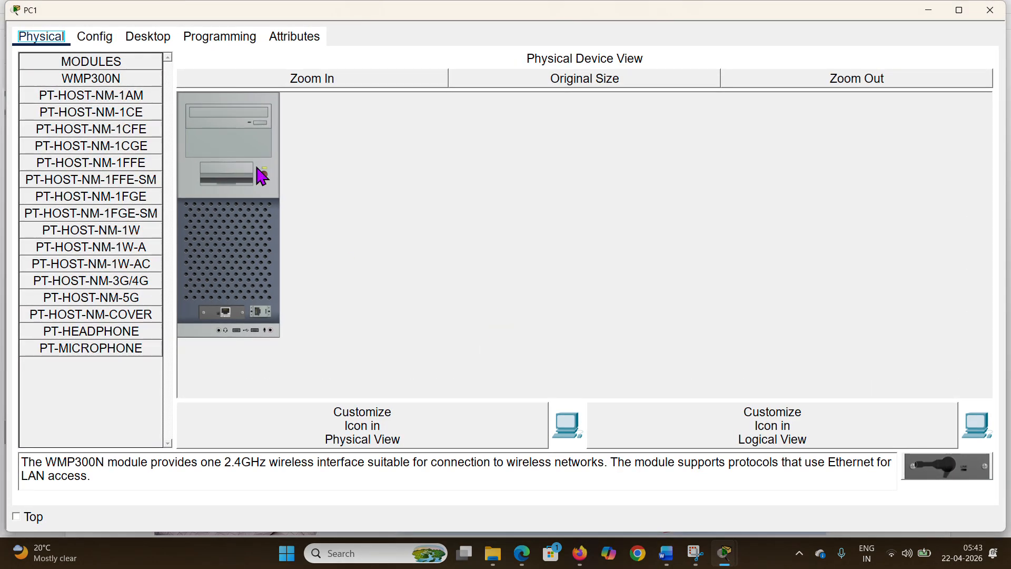
click(148, 38)
click(129, 105)
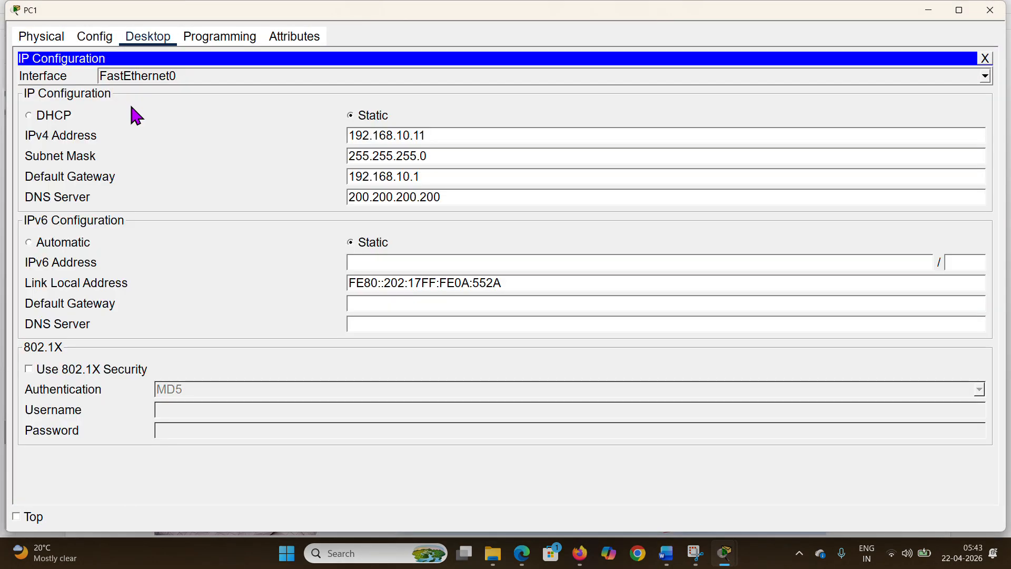
drag(452, 198, 303, 193)
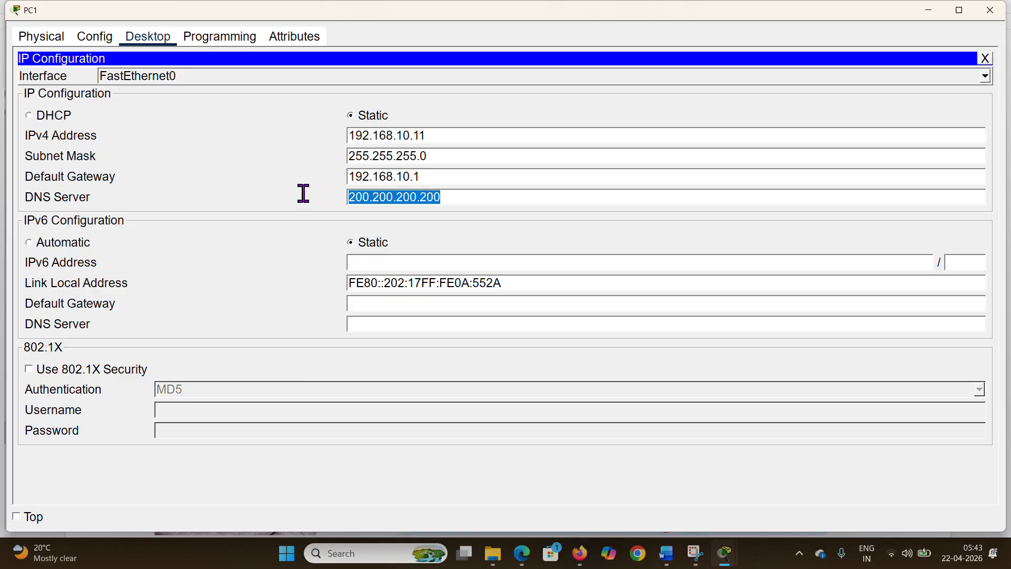
click(990, 10)
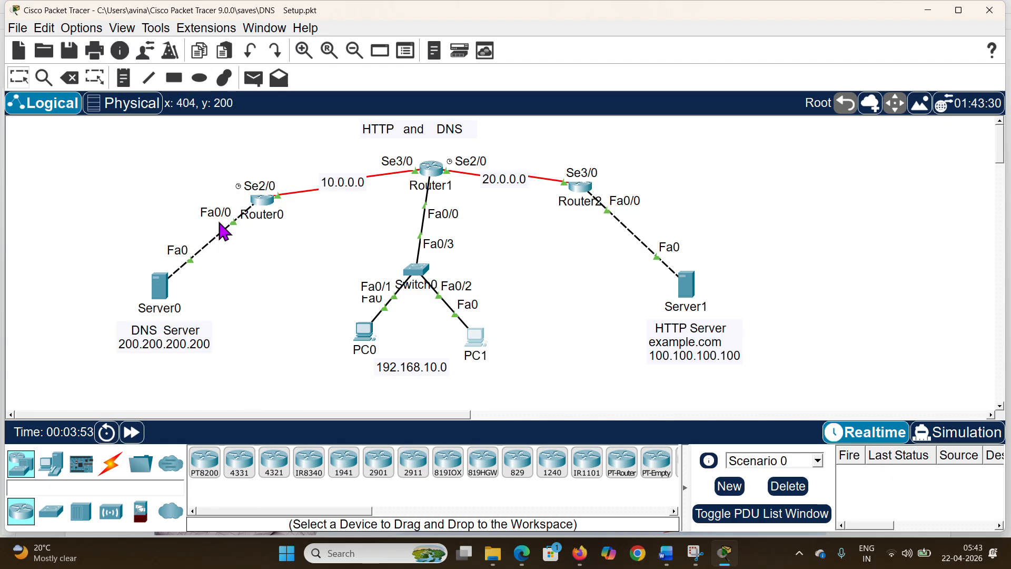
- Check the IPv4 addresses of FastEthernet0/0 and Serial2/0 in Router0's configuration
click(265, 207)
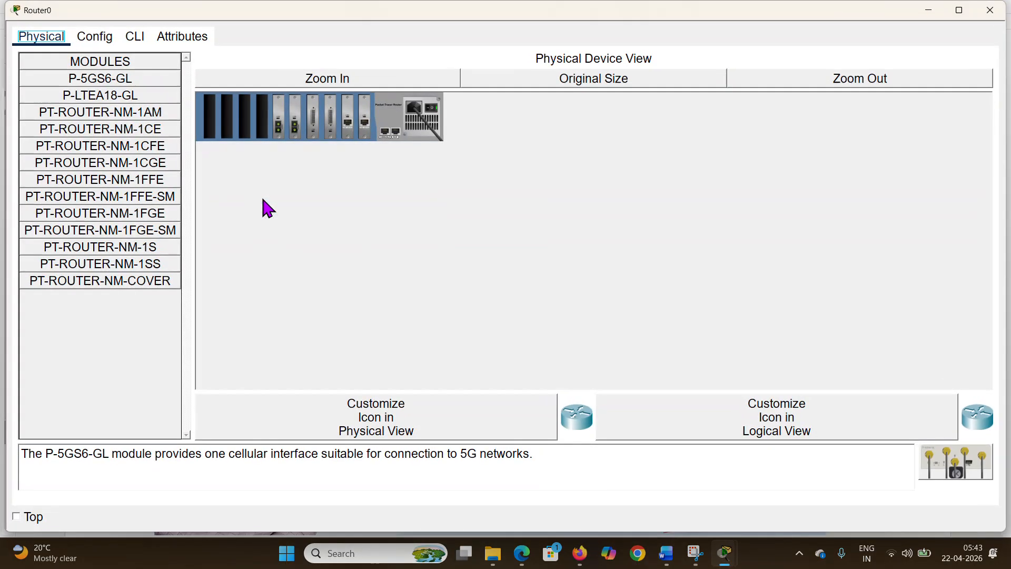
click(97, 43)
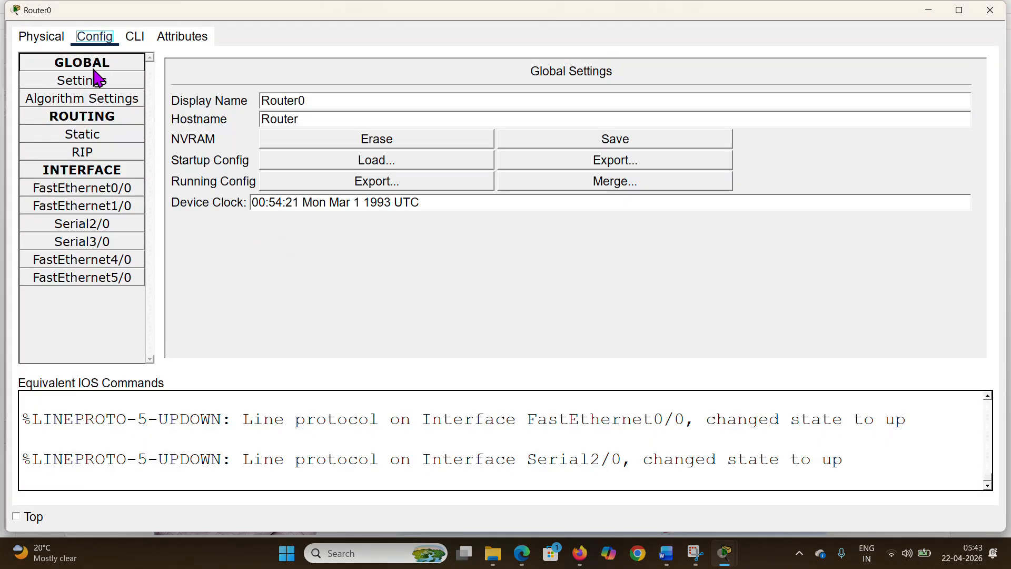
click(102, 193)
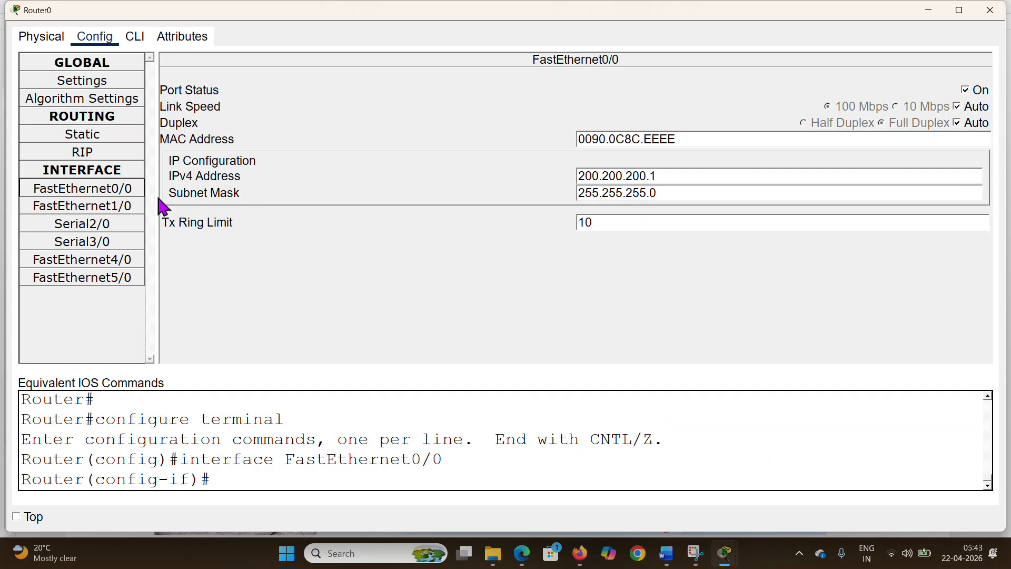
drag(704, 174, 571, 175)
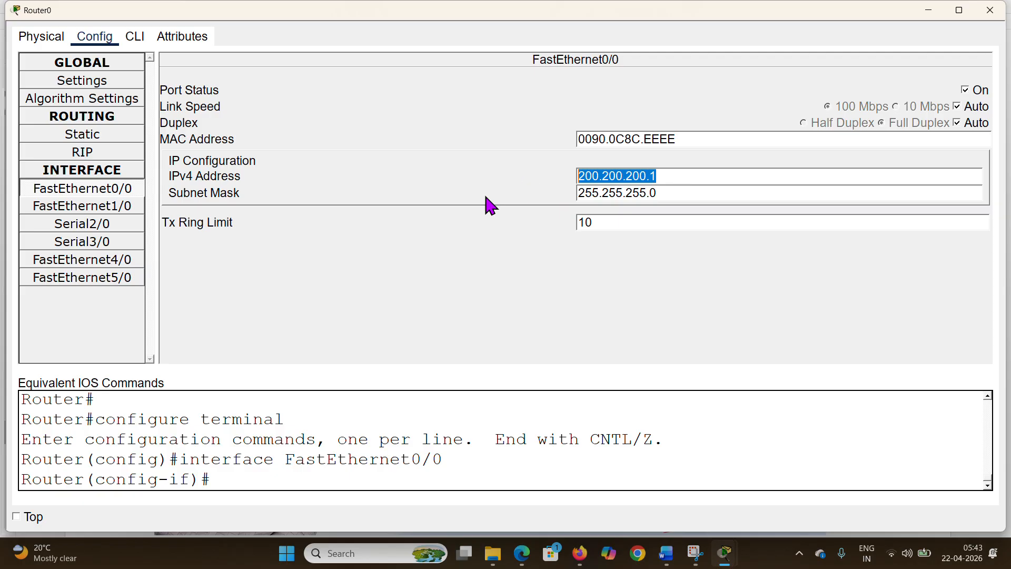
click(99, 226)
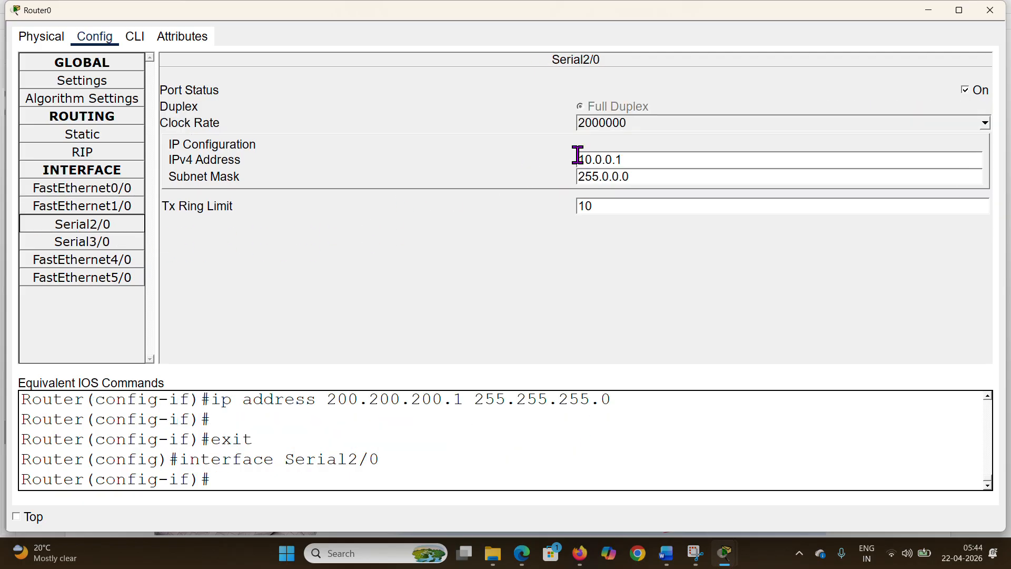
click(658, 161)
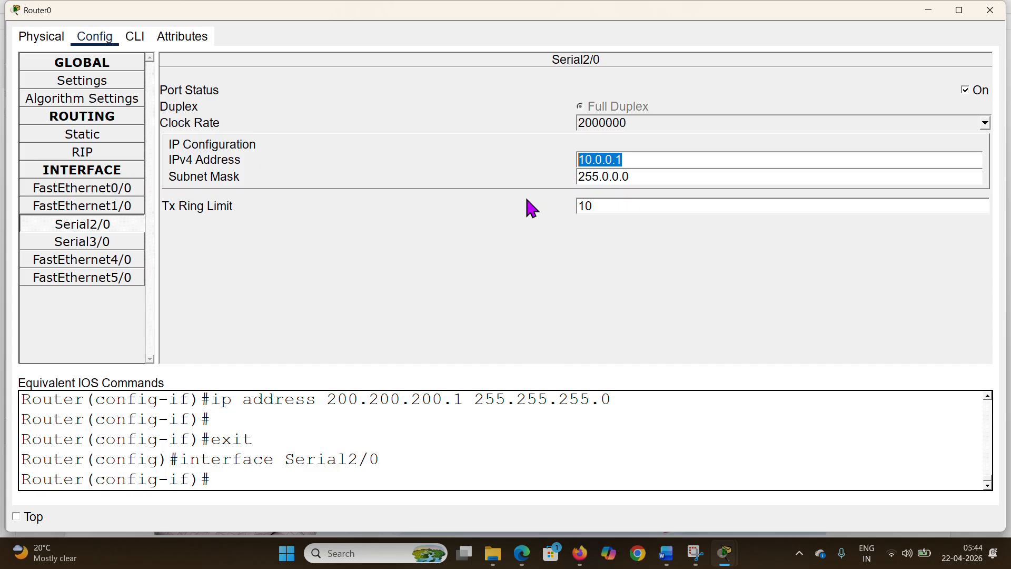
- Review Router0's RIP network list with the Network Address column widened, and close the router window
click(83, 153)
click(687, 79)
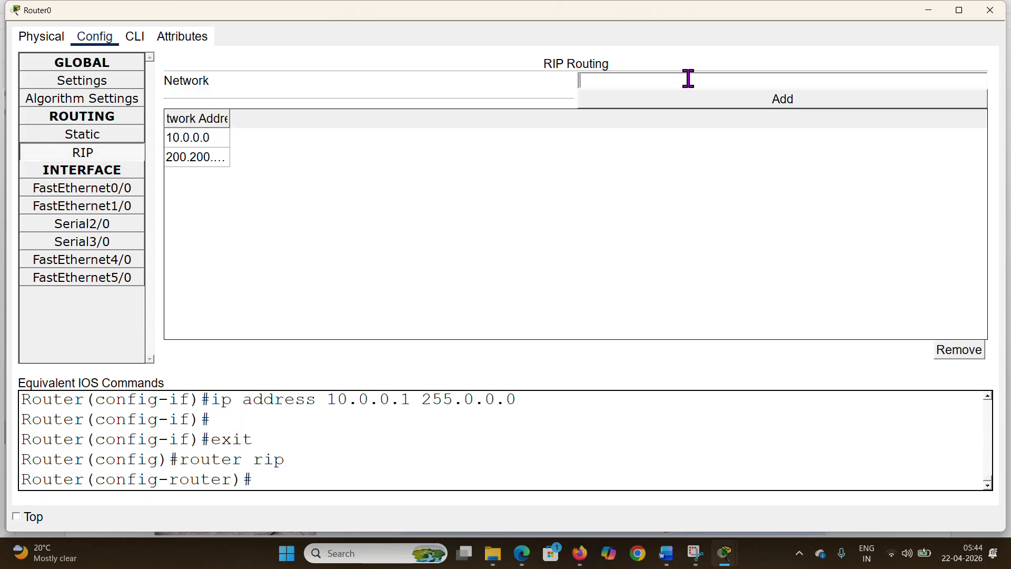
text(10.0.0.1)
click(685, 99)
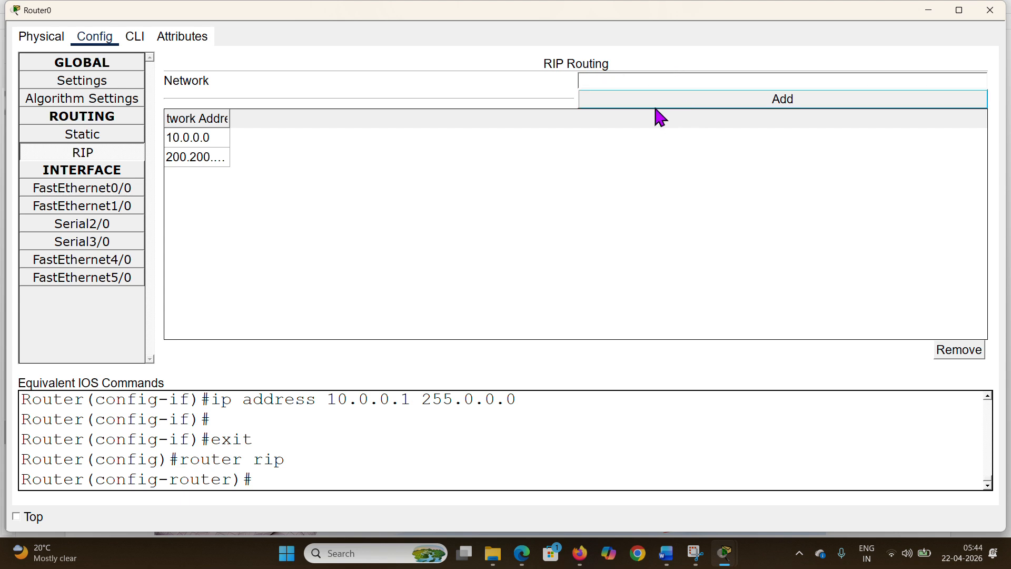
click(220, 153)
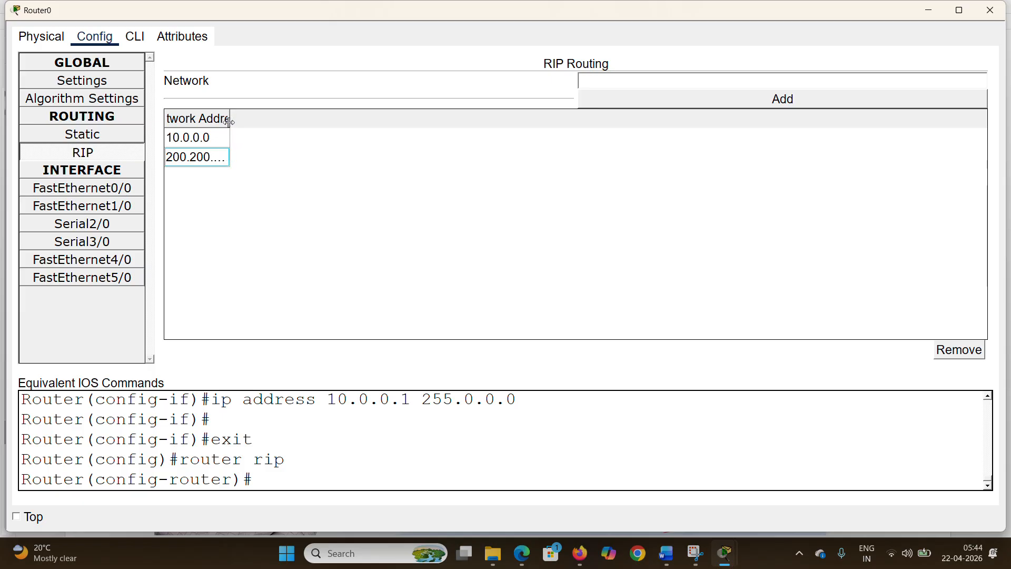
drag(228, 121, 327, 120)
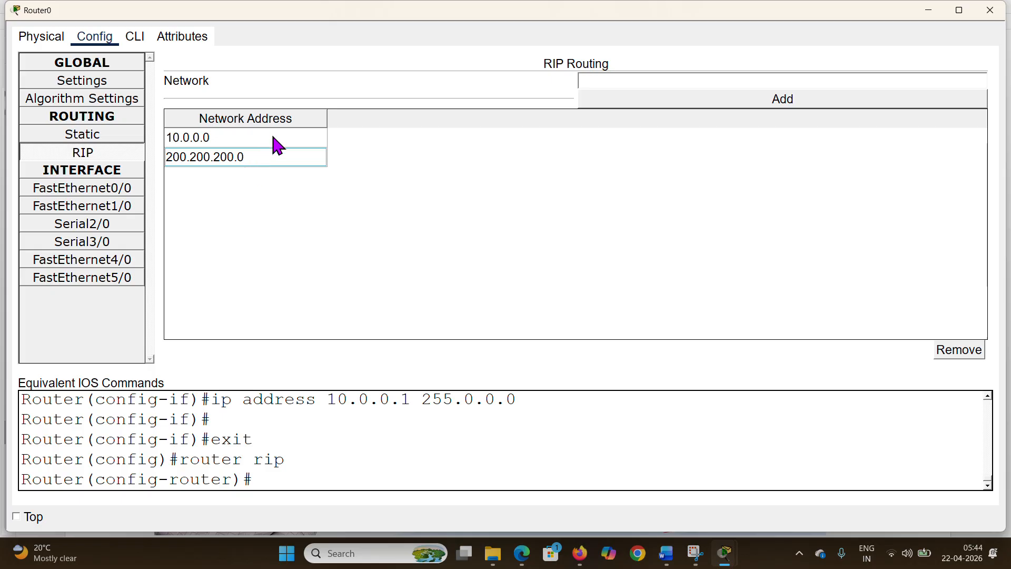
click(990, 10)
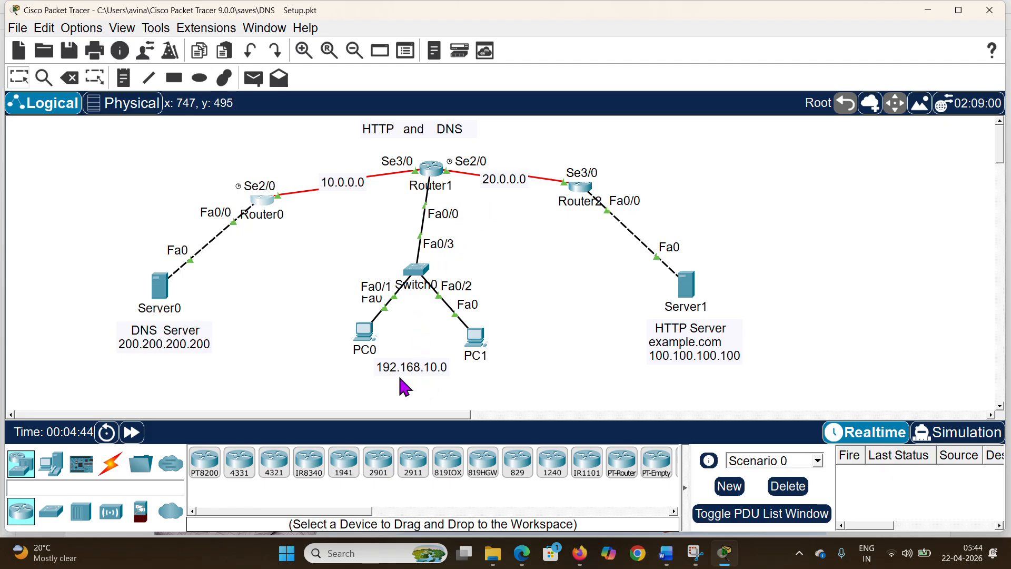
- Check the IPv4 address of FastEthernet0/0 in Router1's configuration
click(435, 173)
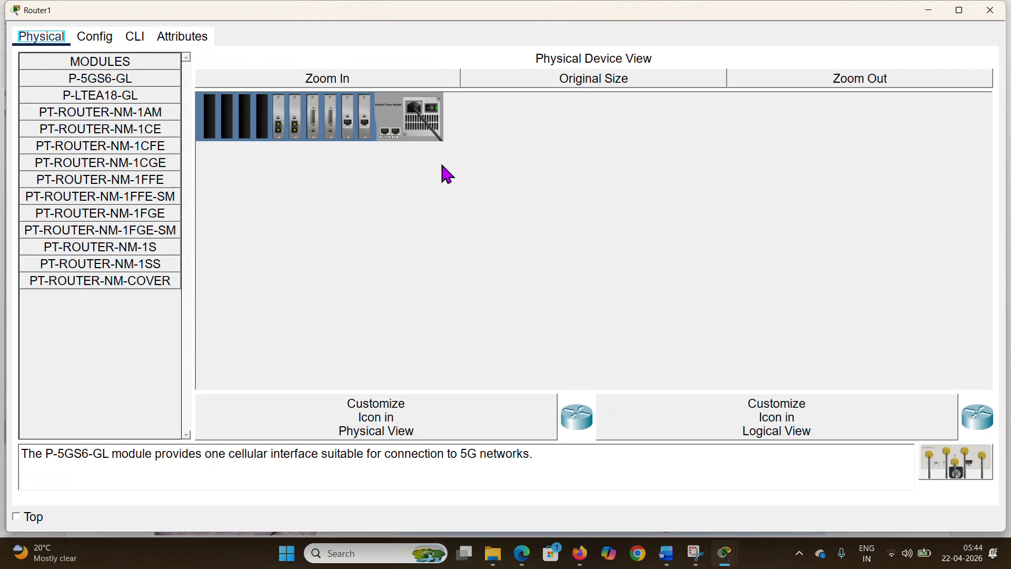
click(93, 38)
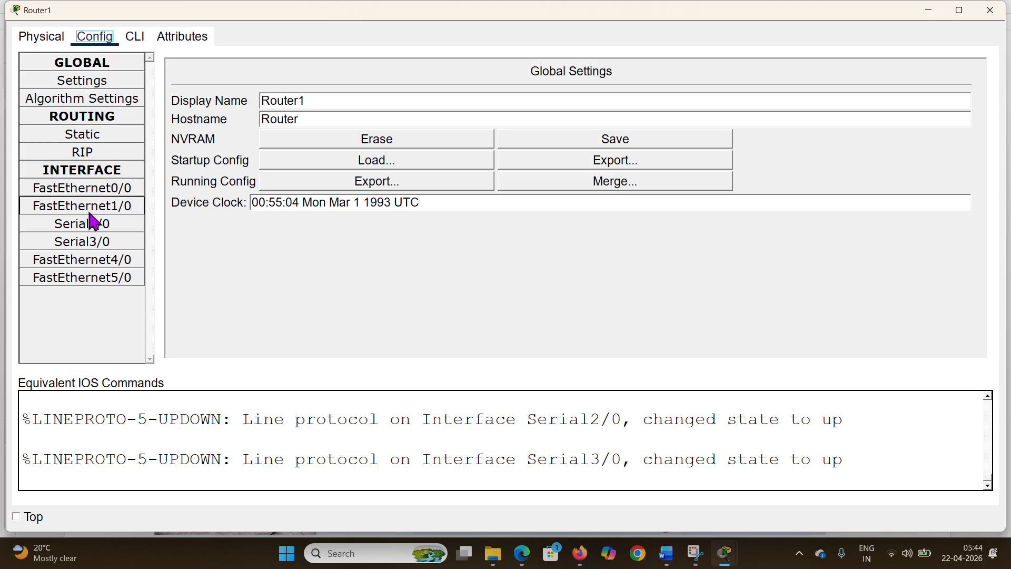
click(118, 195)
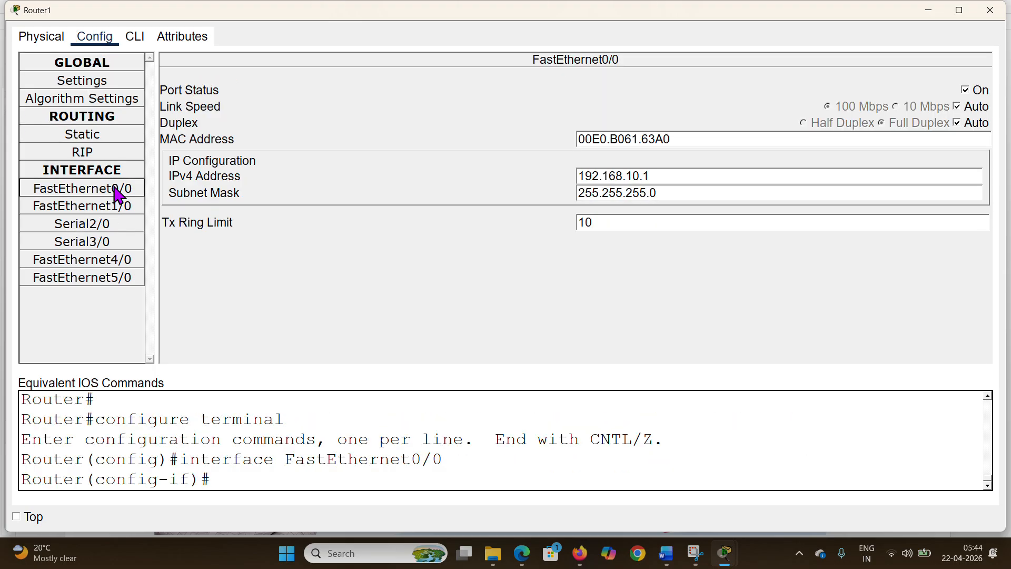
click(664, 178)
drag(665, 177, 571, 176)
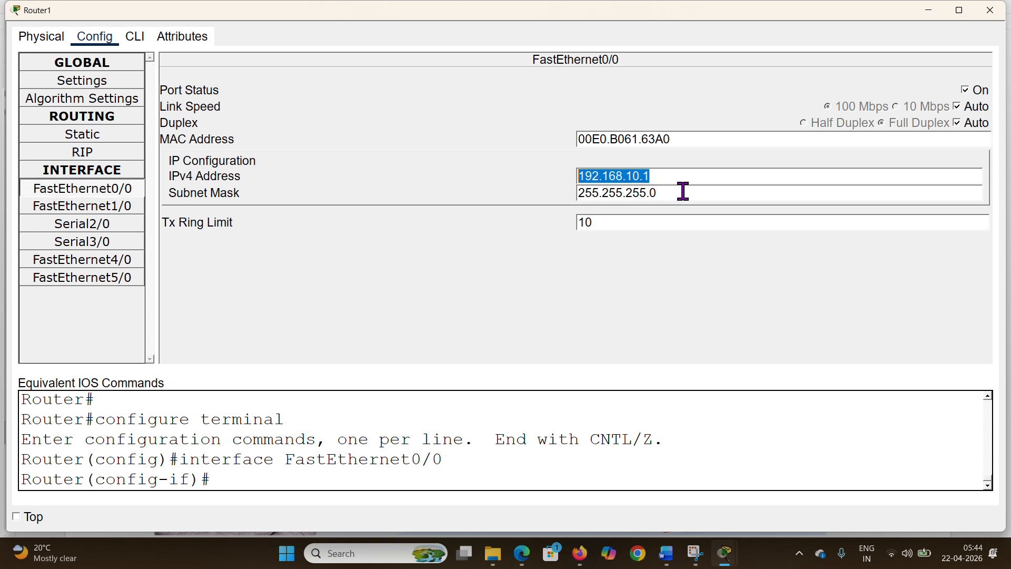
- Check the IPv4 addresses of Router1's Serial2/0 and Serial3/0 interfaces
click(94, 228)
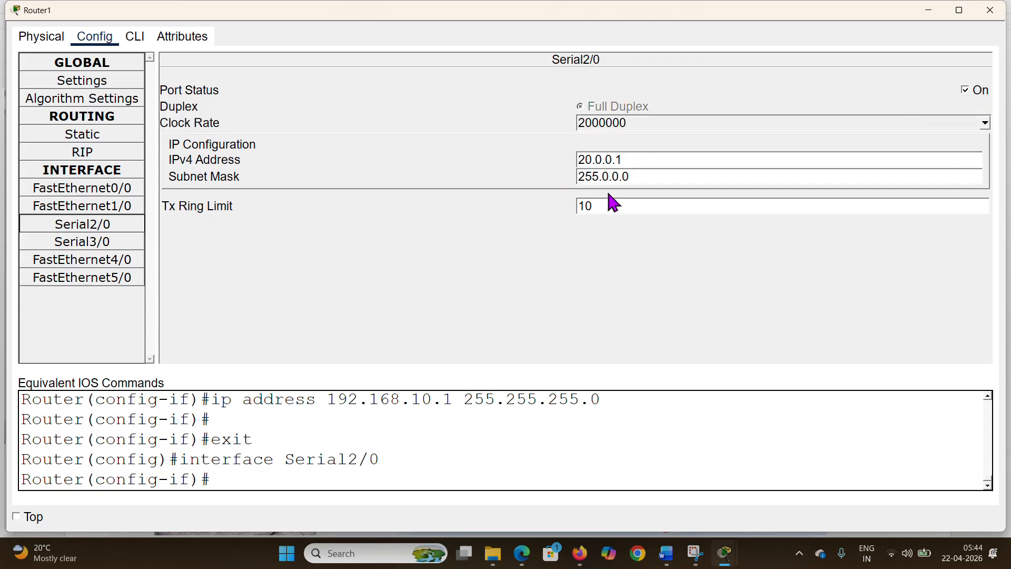
click(651, 165)
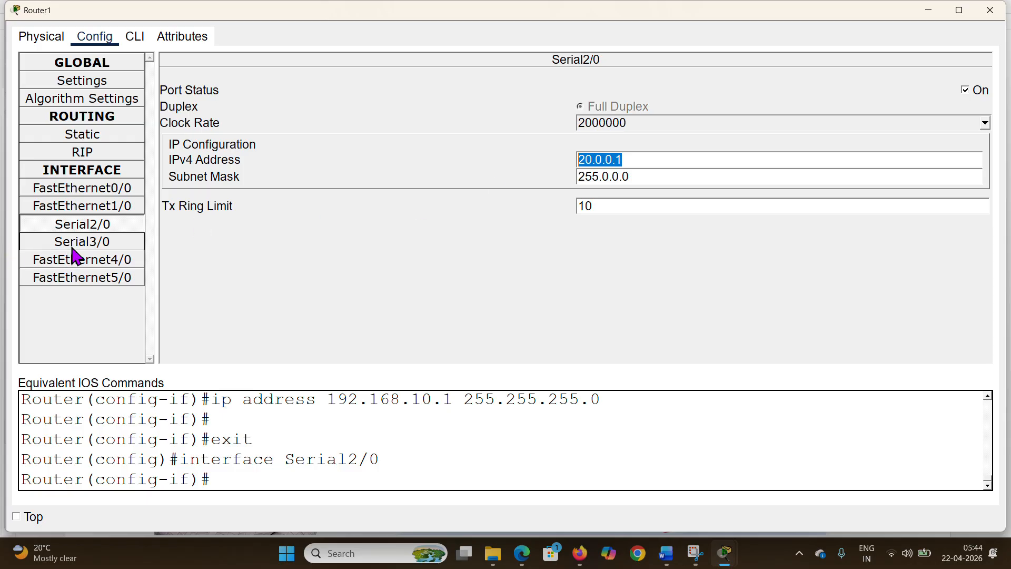
click(89, 253)
click(666, 155)
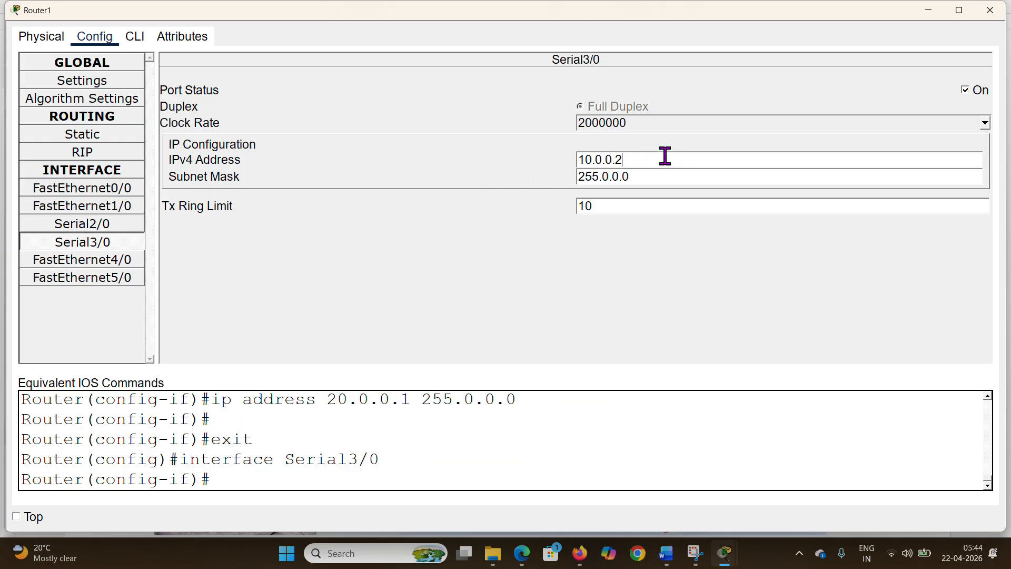
key(Return)
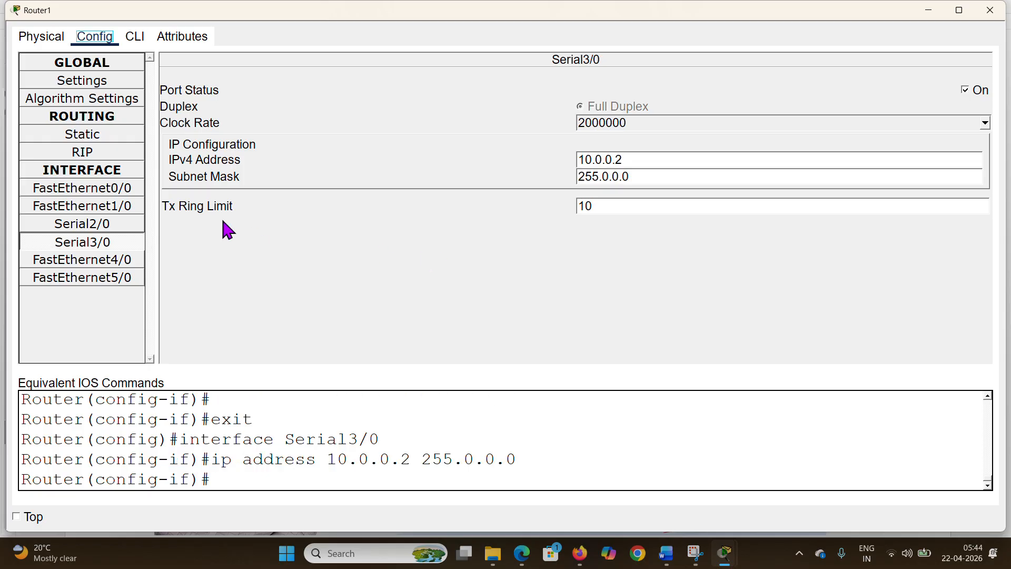
- Review Router1's RIP network list with the Network Address column widened, and close the router window
click(97, 154)
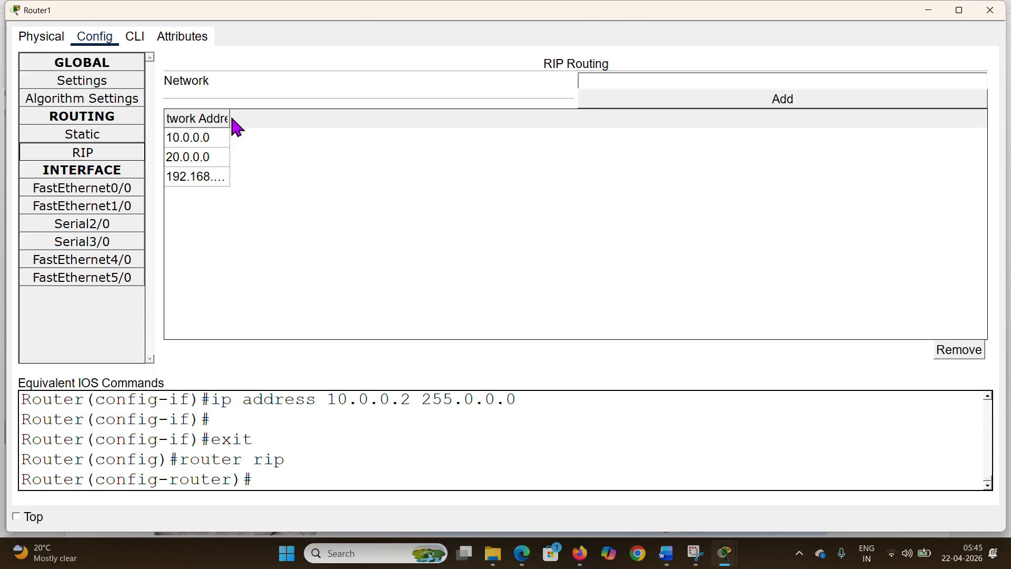
drag(230, 118, 299, 123)
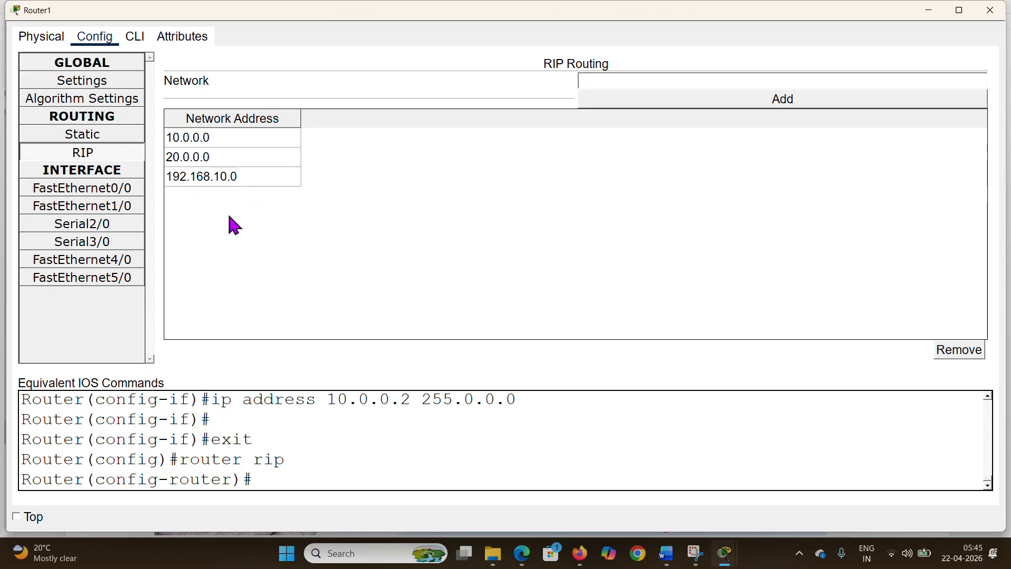
click(990, 11)
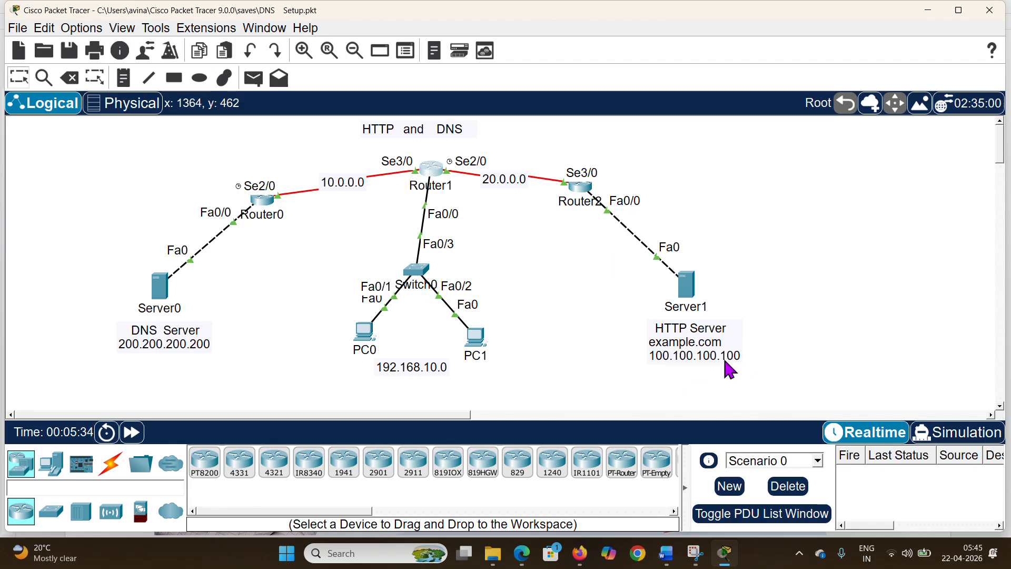
- Check the IPv4 addresses of Serial3/0 and FastEthernet0/0 in Router2's configuration
click(587, 198)
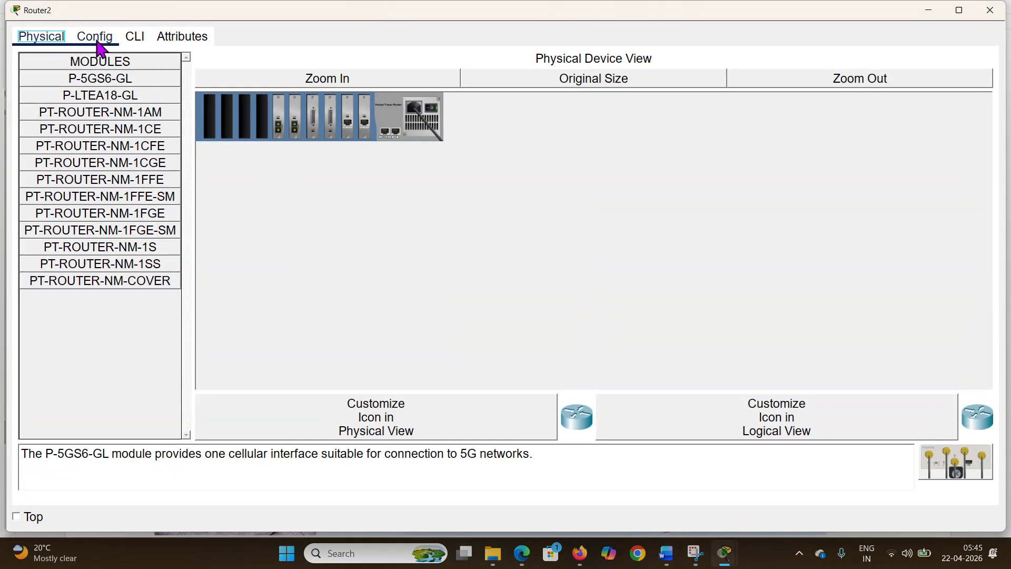
click(98, 44)
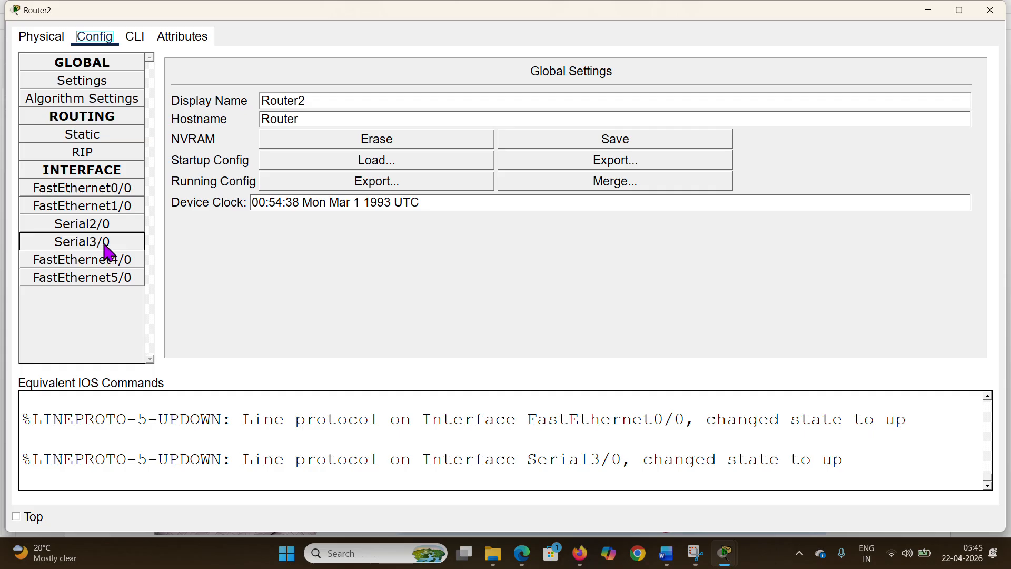
click(105, 228)
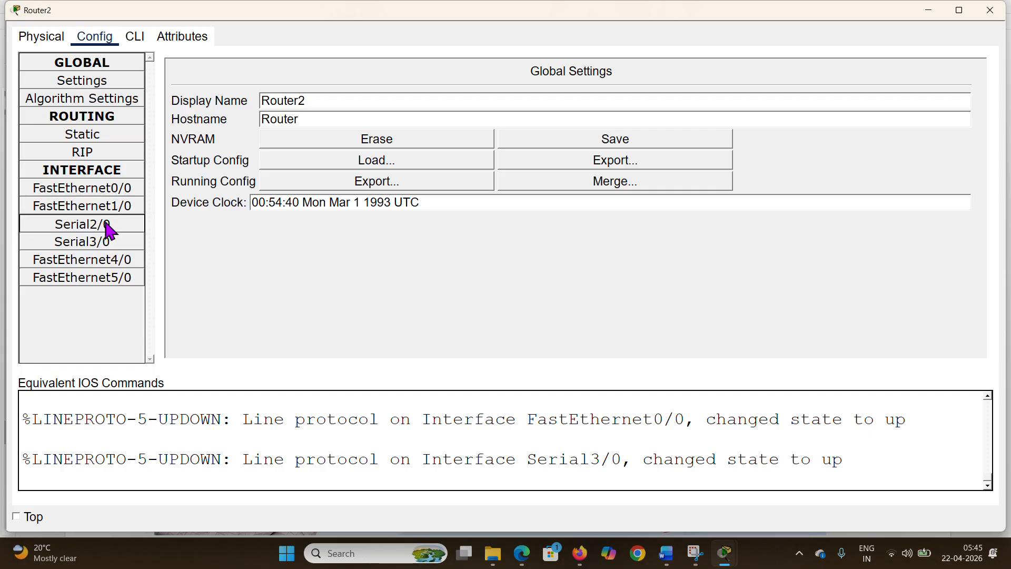
click(109, 241)
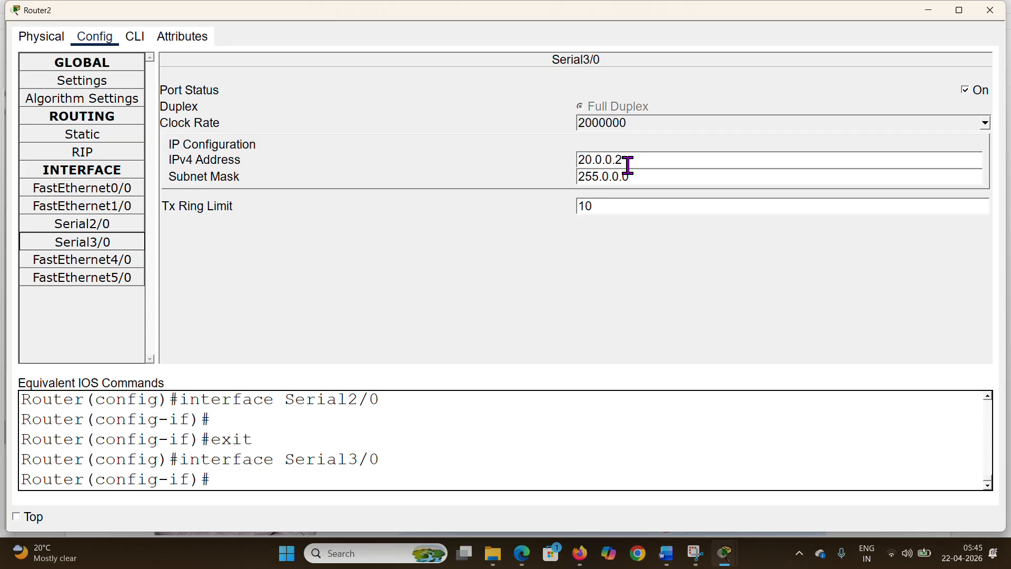
drag(634, 161, 571, 158)
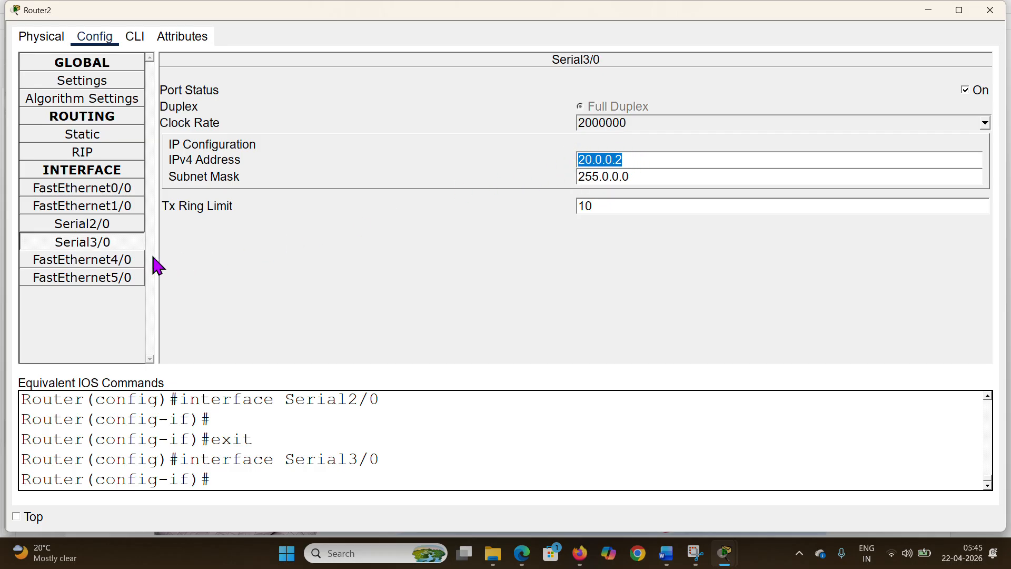
click(71, 190)
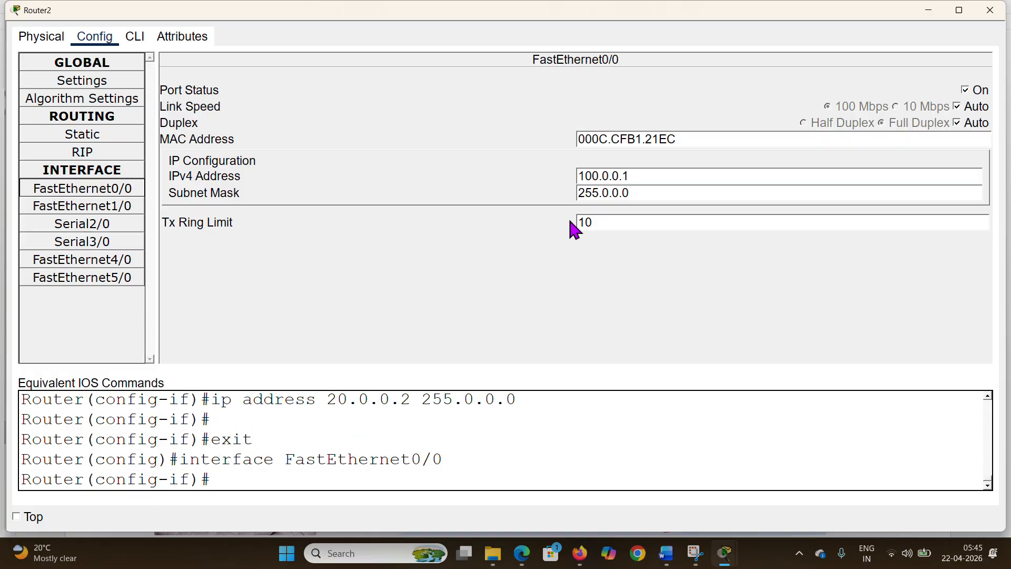
drag(655, 175, 558, 176)
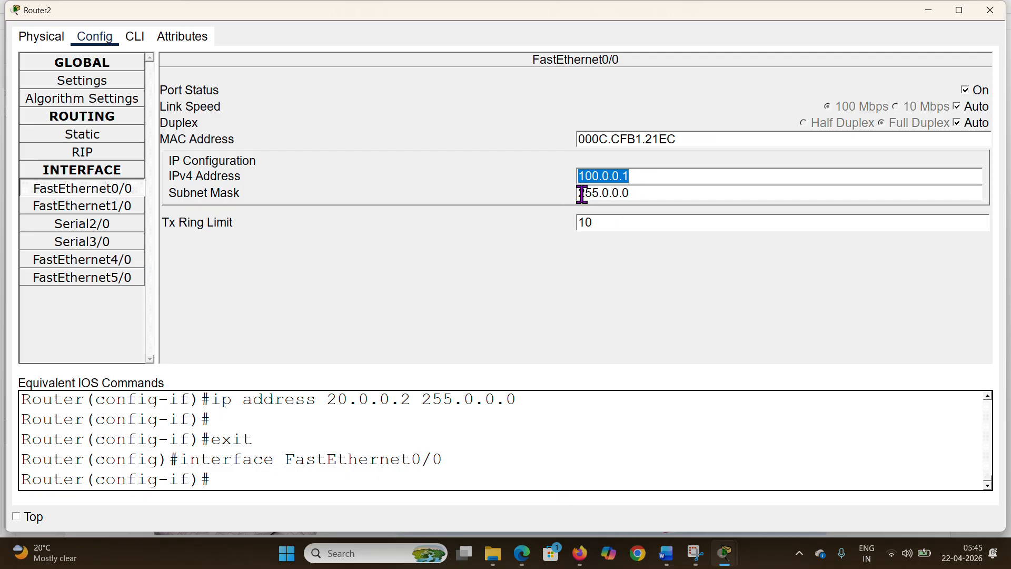
- Review Router2's RIP network list with the Network Address column widened, and close the router window
click(115, 154)
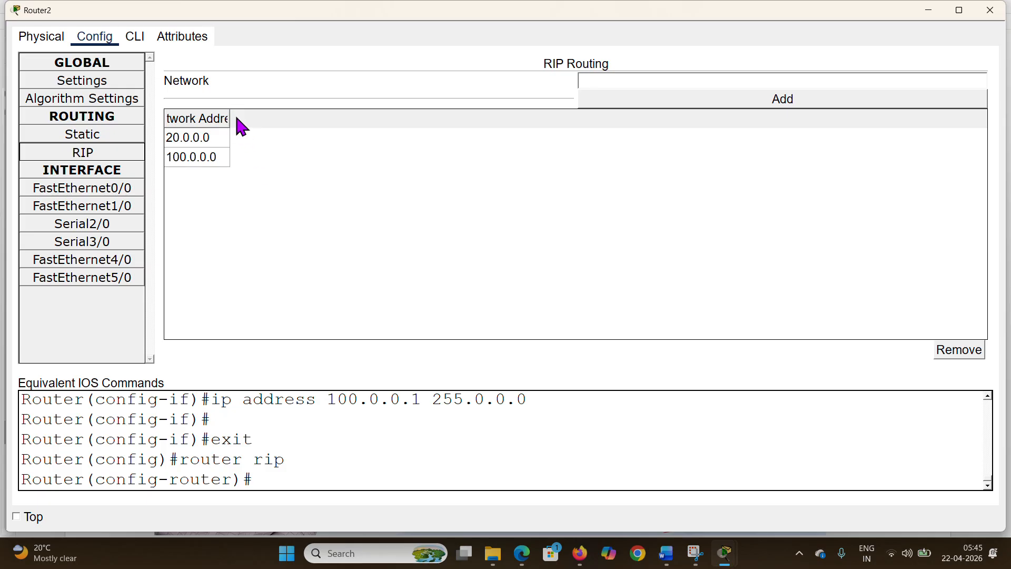
drag(229, 118, 307, 122)
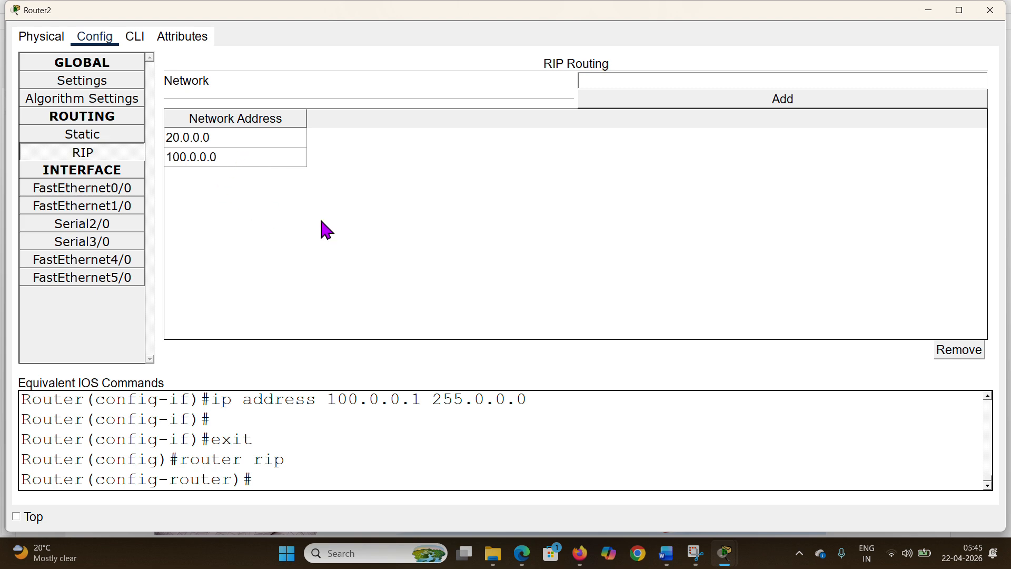
click(990, 10)
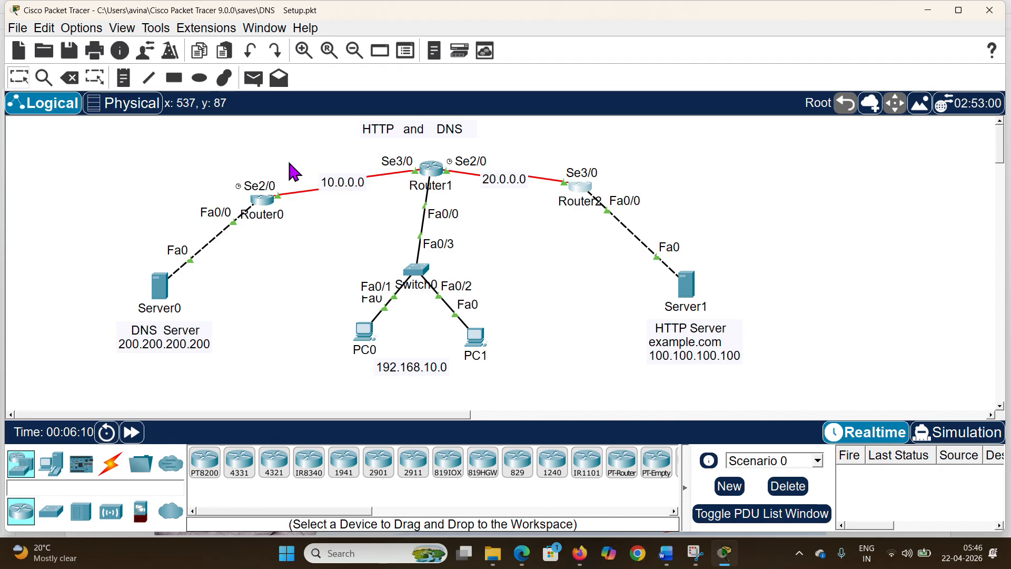
- Send a simple PDU from Server0 to PC0 to test connectivity
click(253, 82)
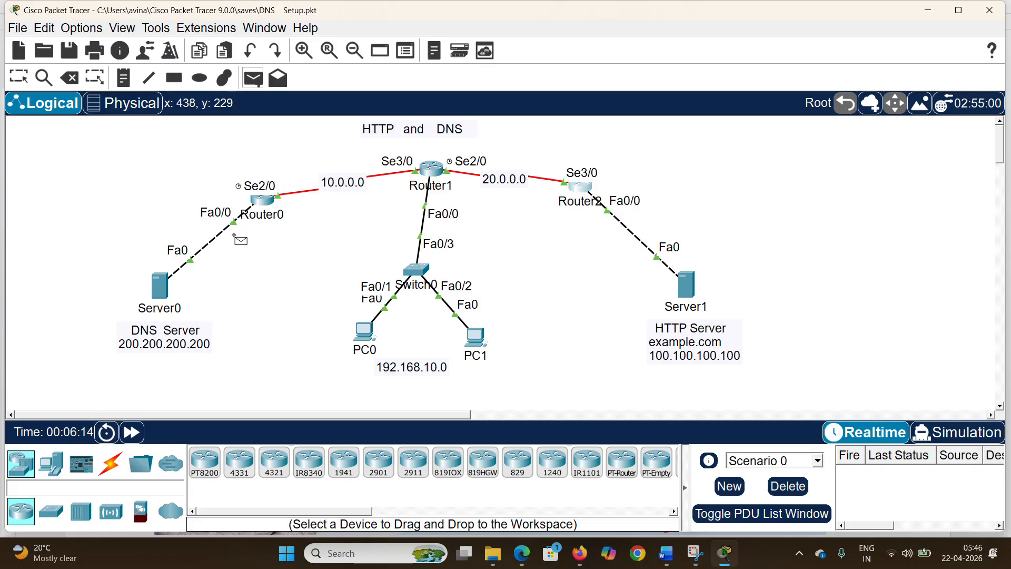
click(159, 284)
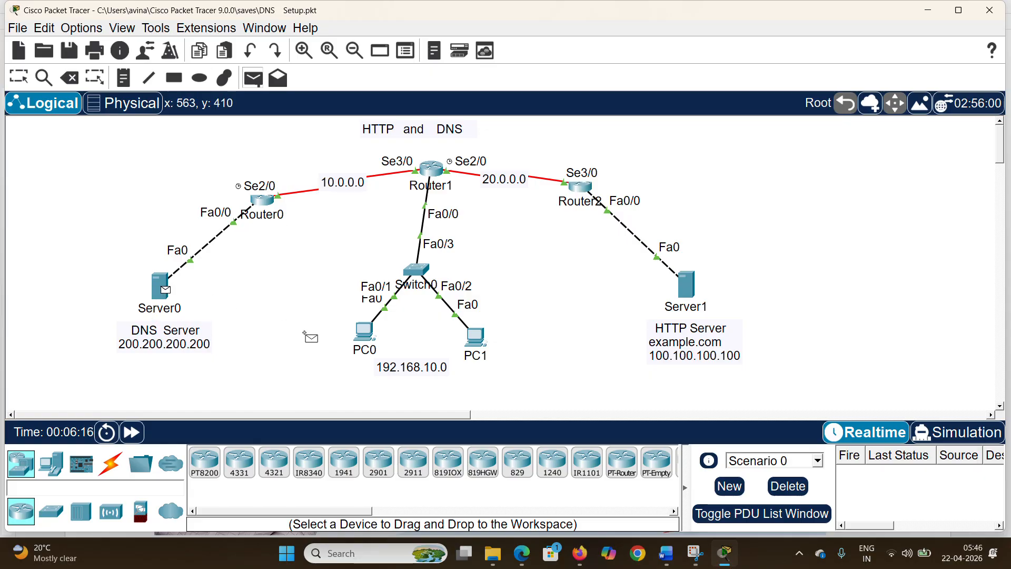
click(362, 333)
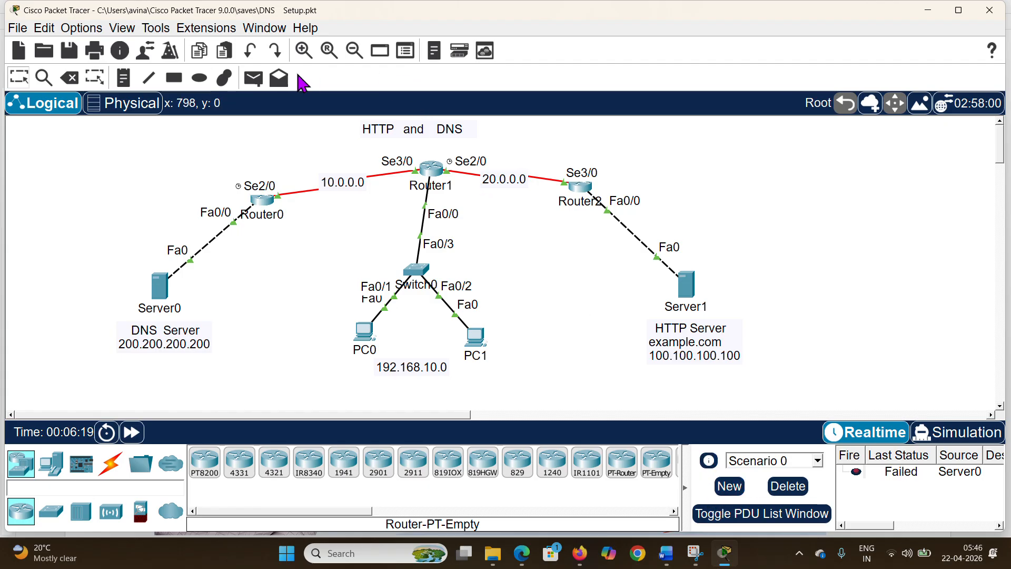
- Repeat the connectivity test with another simple PDU from Server0 to PC0
click(253, 78)
click(158, 282)
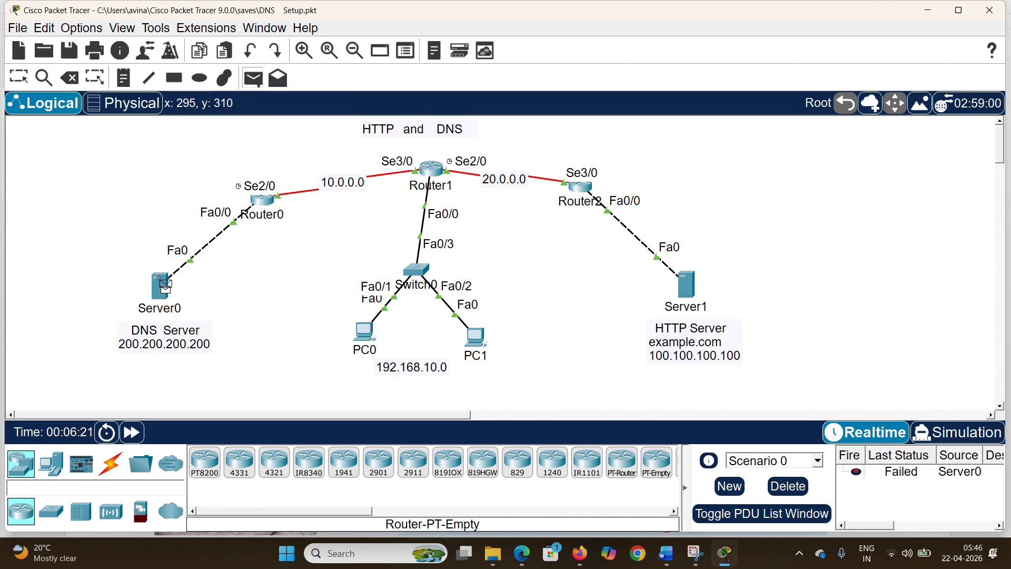
click(363, 332)
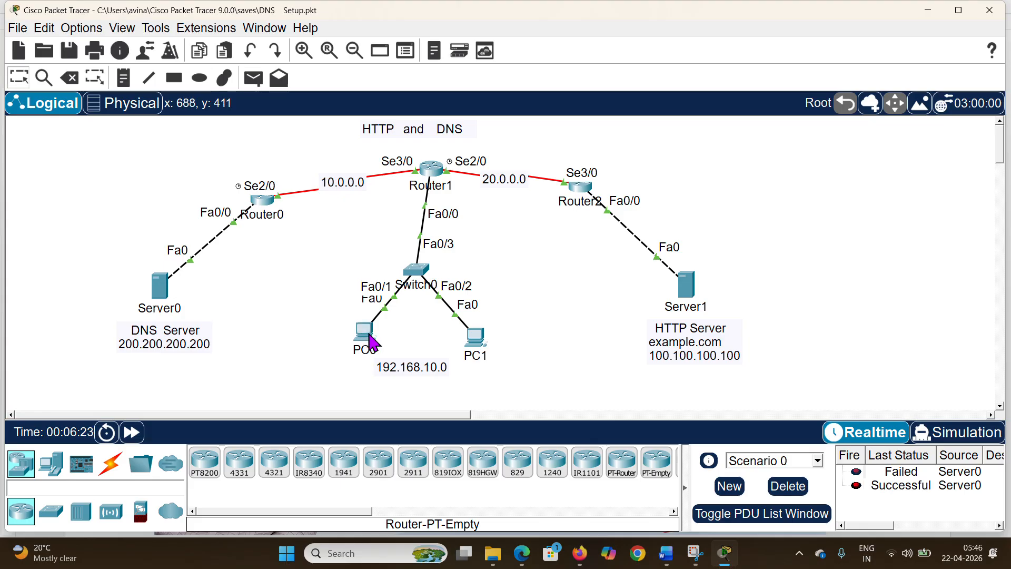
- Send a simple PDU from Server0 to Server1 twice, and delete the scenario's PDU entries
click(254, 78)
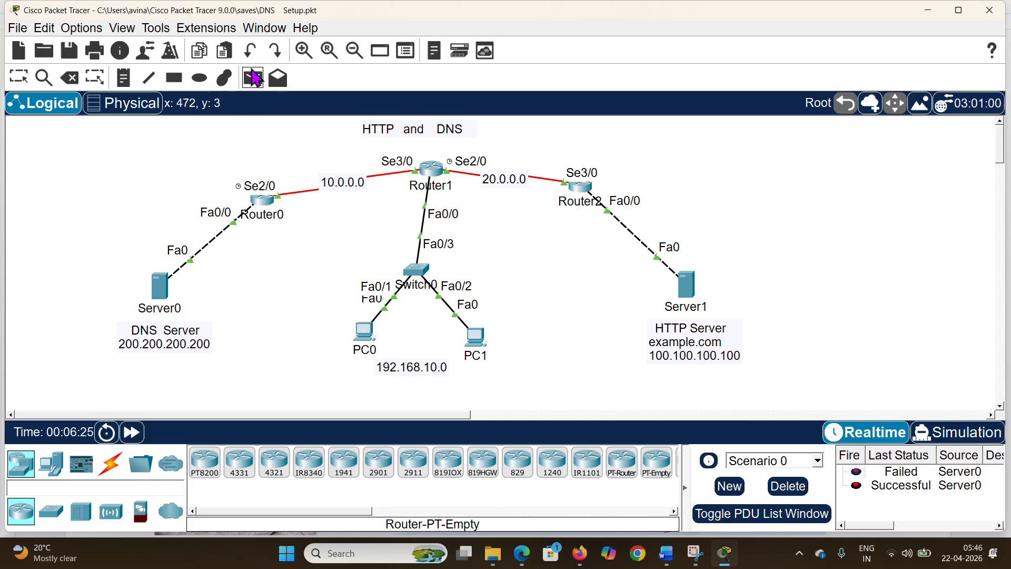
click(157, 283)
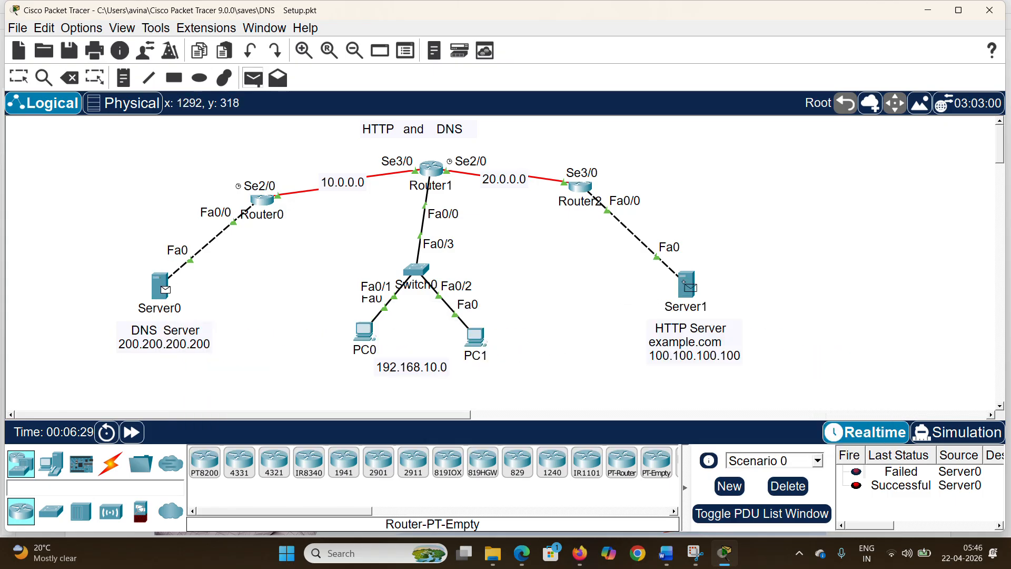
click(686, 283)
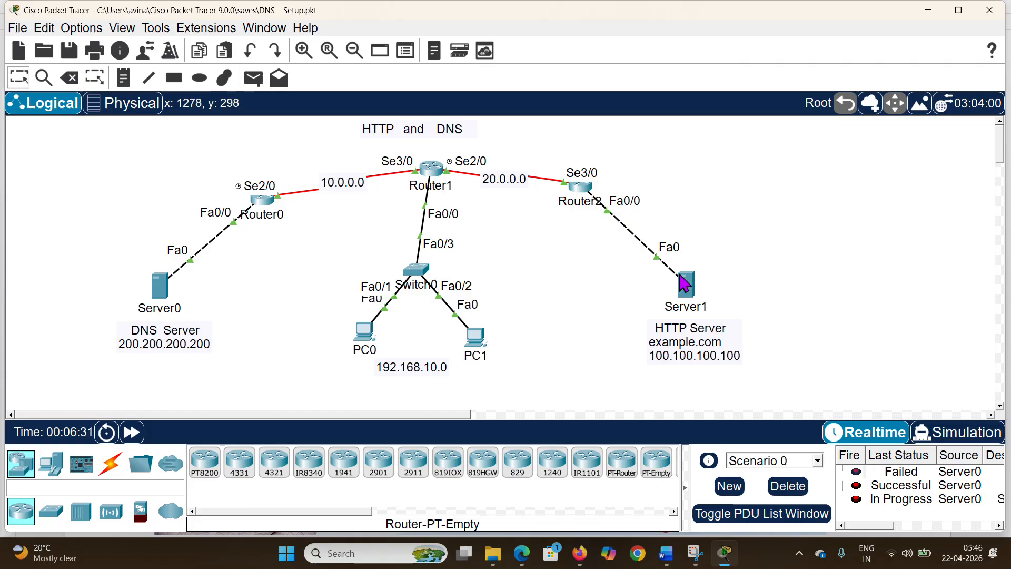
click(254, 79)
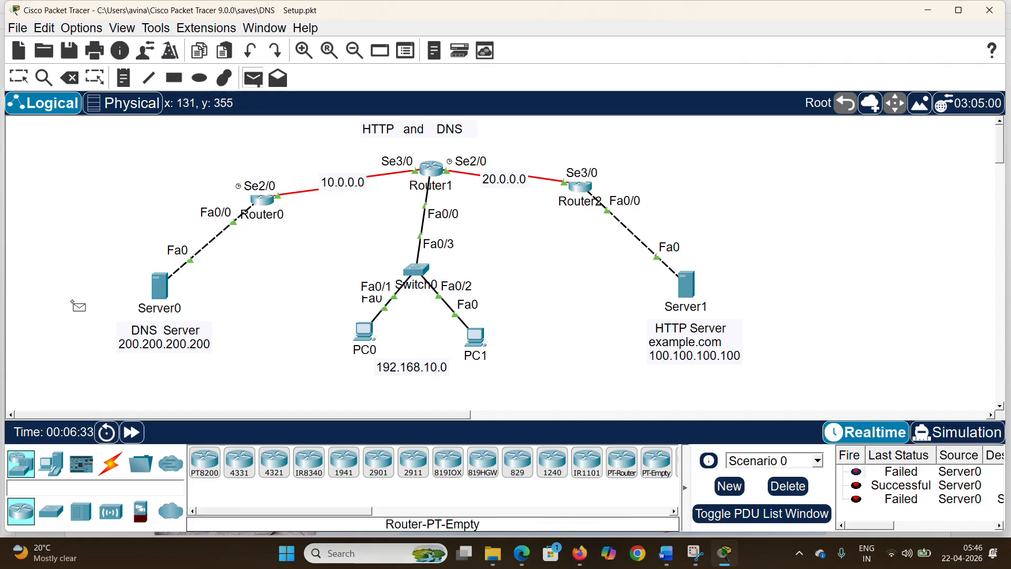
click(160, 285)
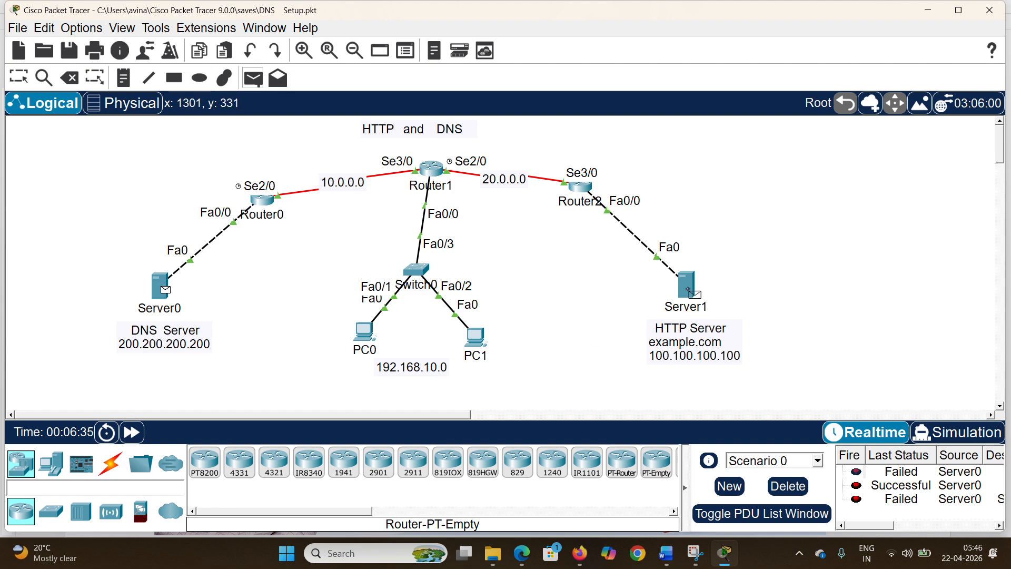
click(687, 287)
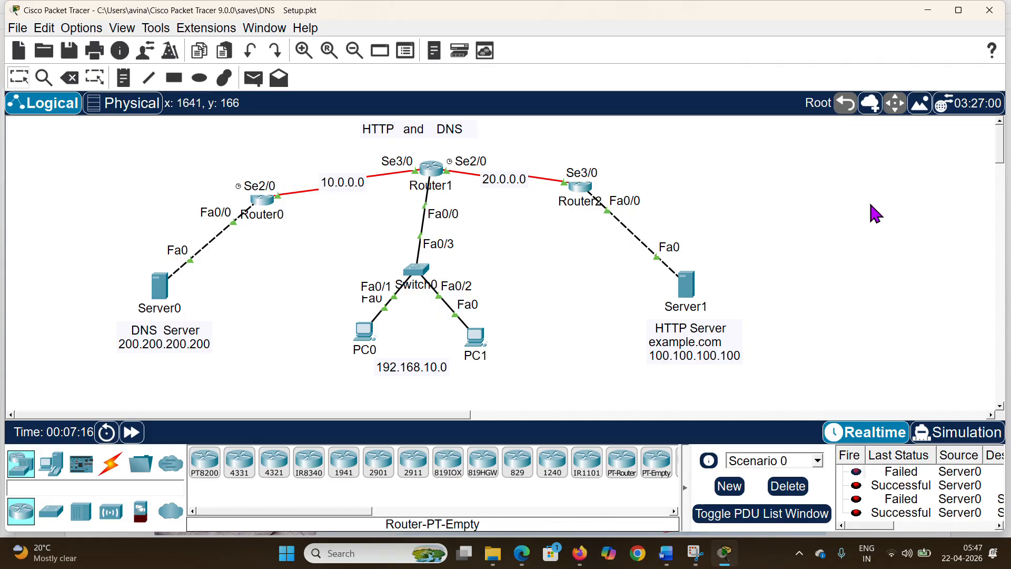
click(791, 490)
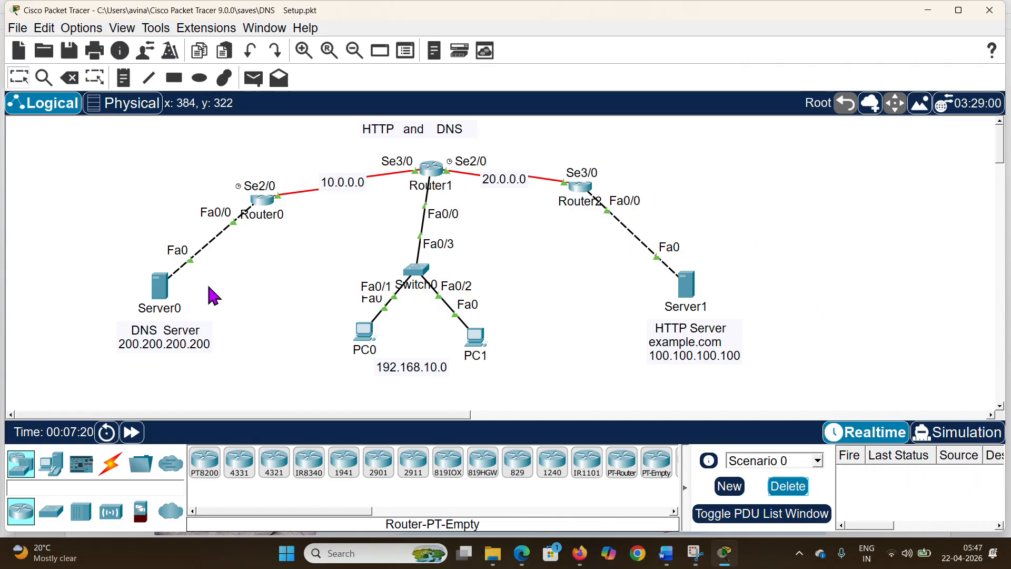
- Turn off the DNS service on Server0 and remove its example.com A record
click(159, 287)
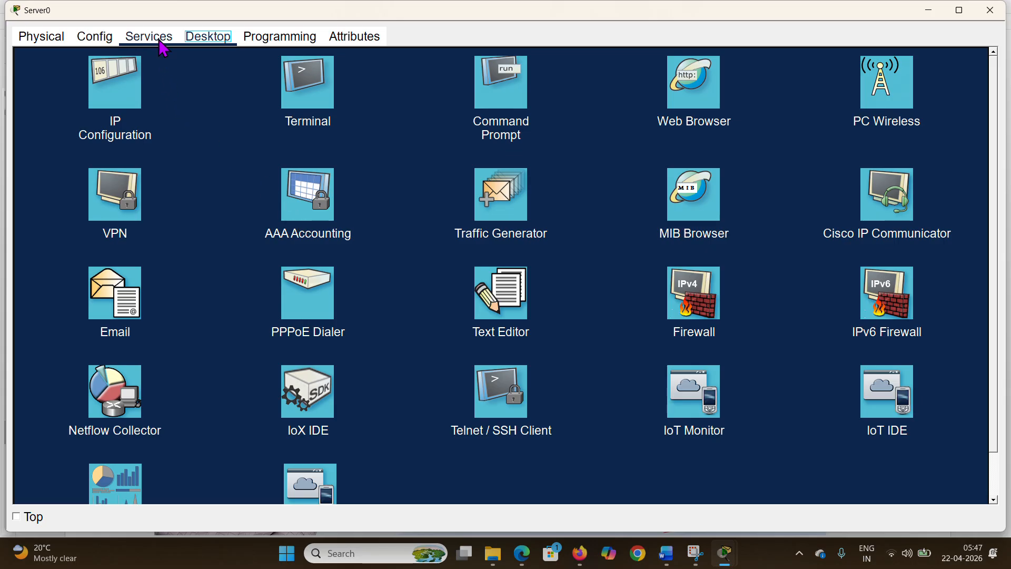
click(158, 39)
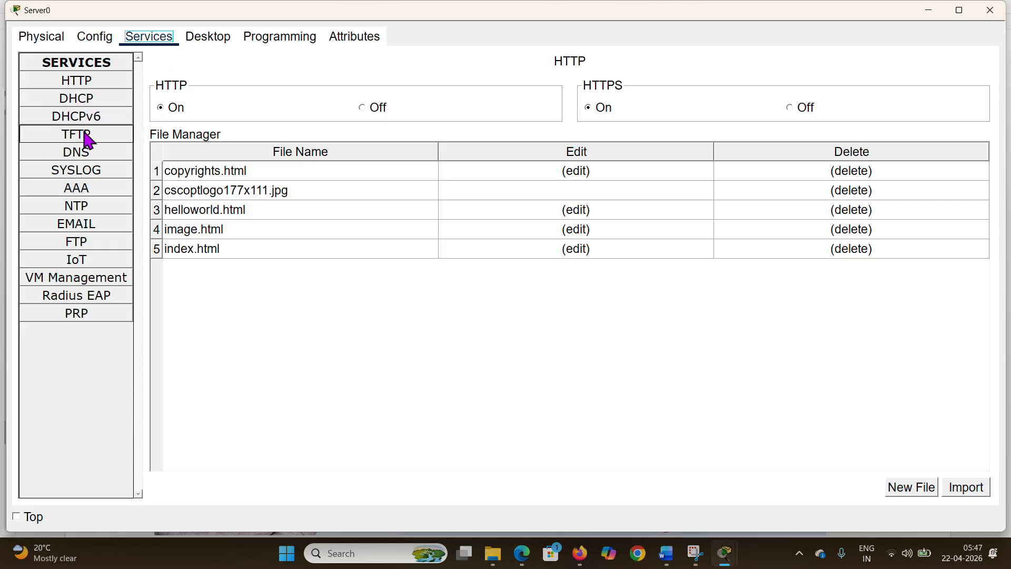
click(85, 158)
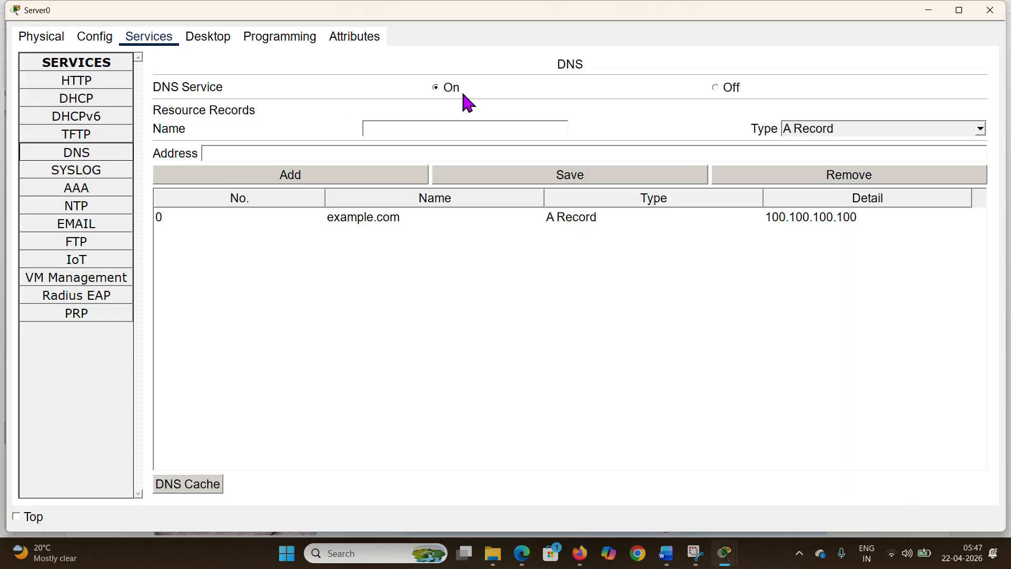
click(717, 87)
click(400, 221)
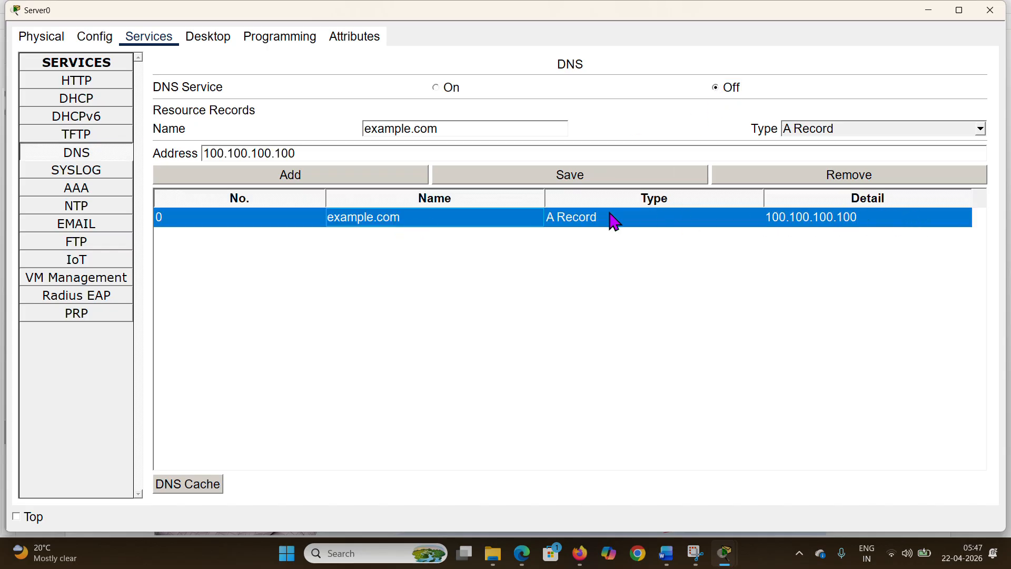
click(833, 181)
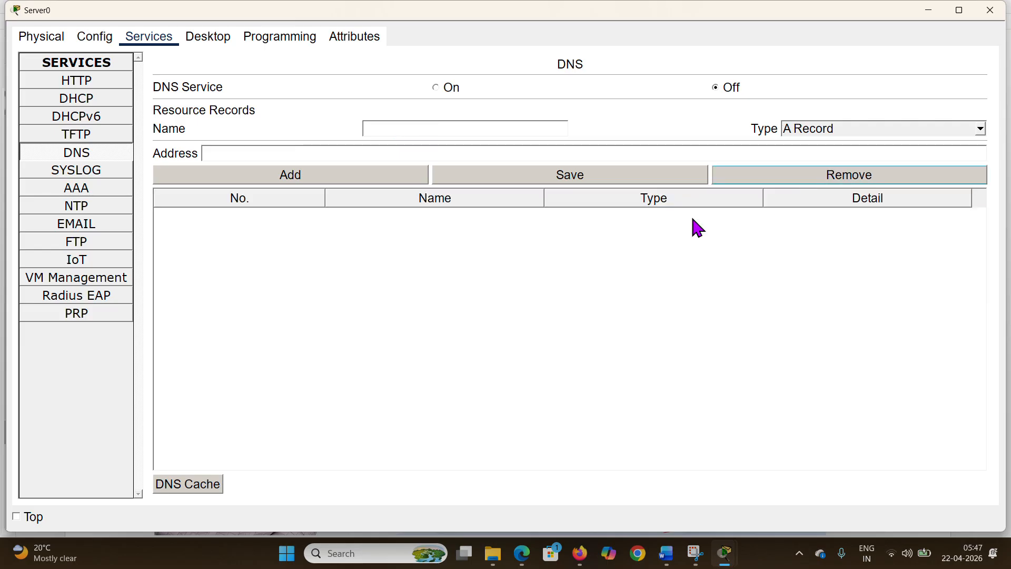
- Turn on Server0's DNS service, add an A record mapping example.com to 100.100.100.100, and close the server window
click(437, 88)
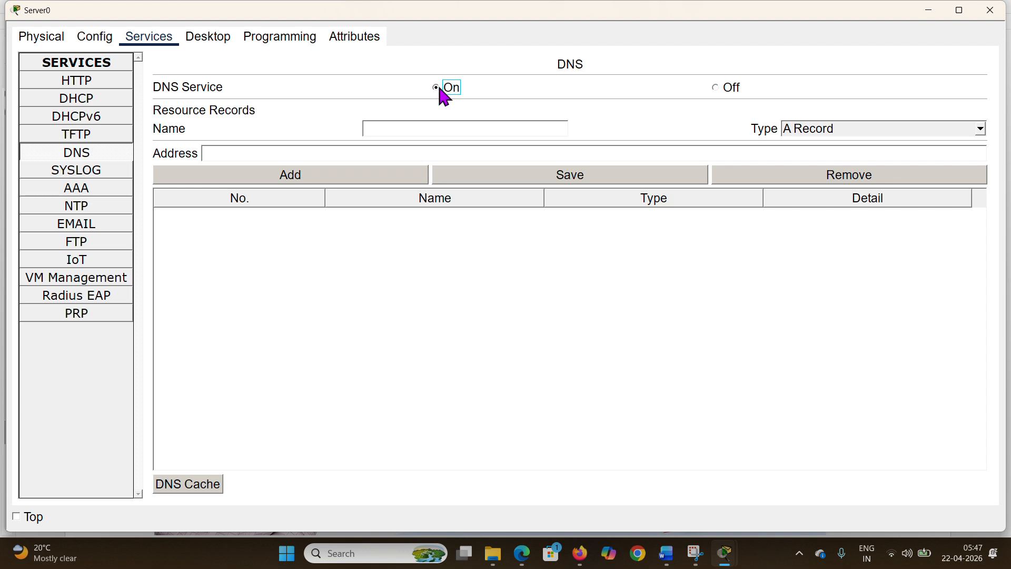
click(437, 132)
text(exam)
text(ple.com)
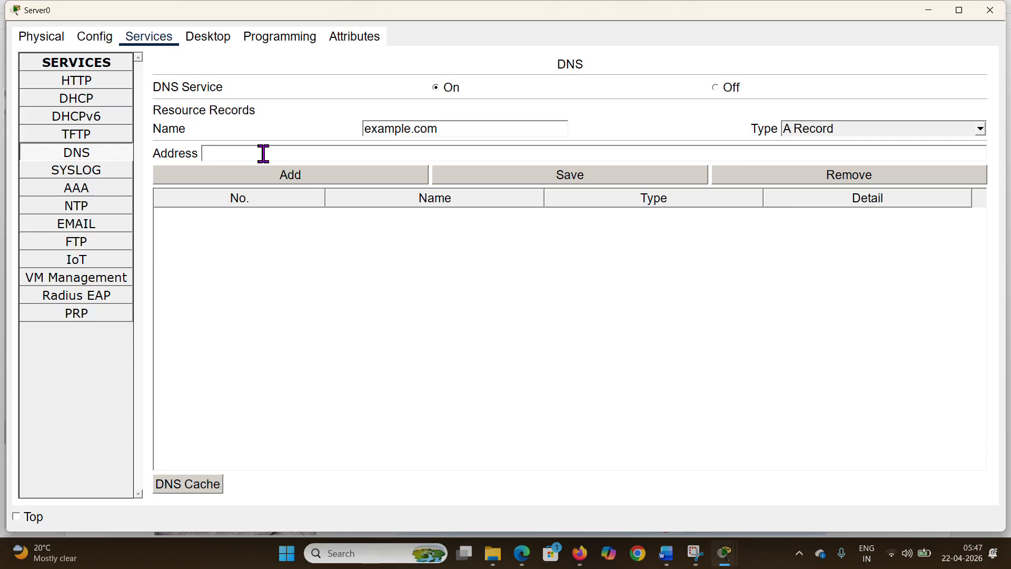
text(100.100.100.100)
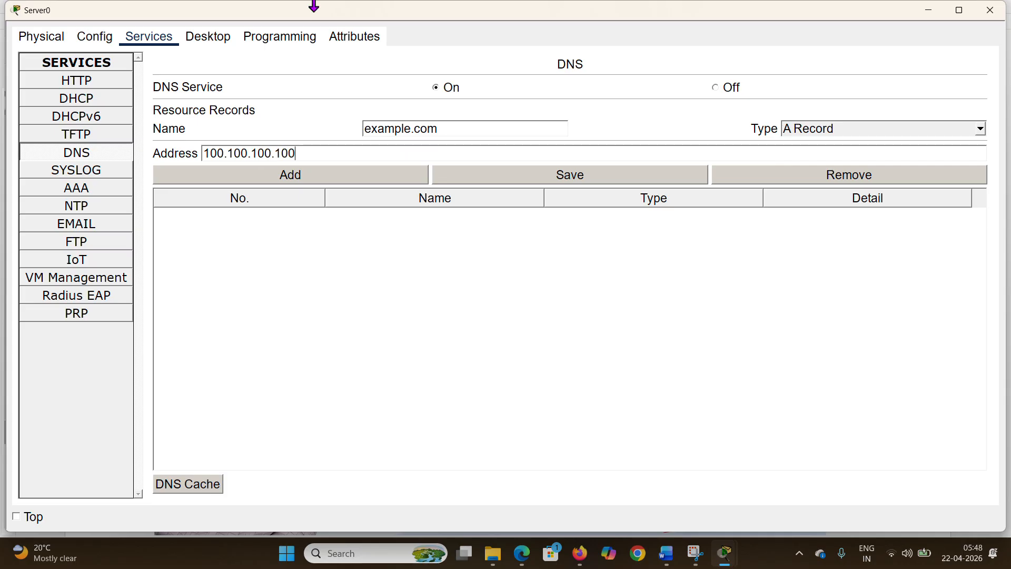
click(358, 178)
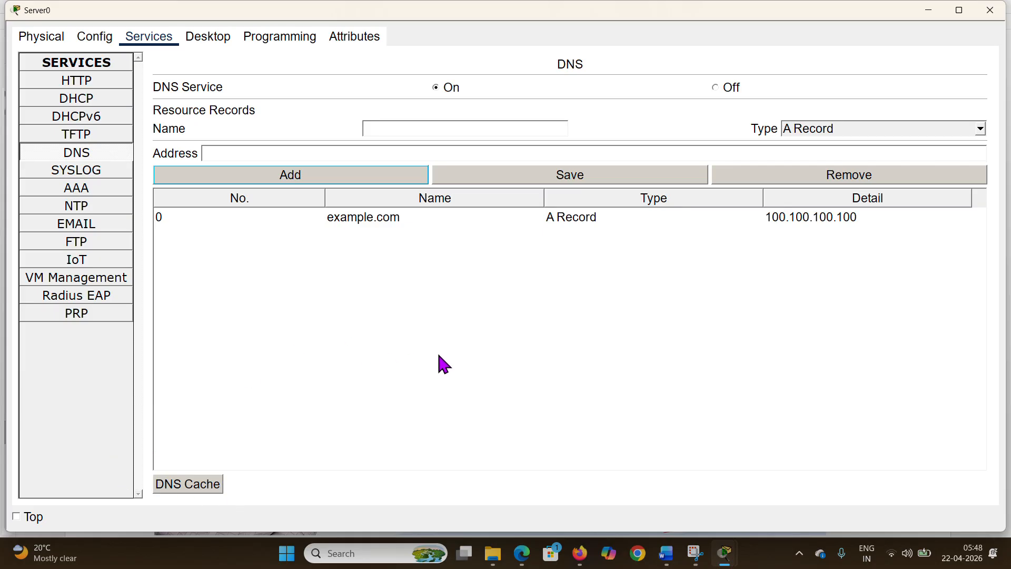
click(990, 10)
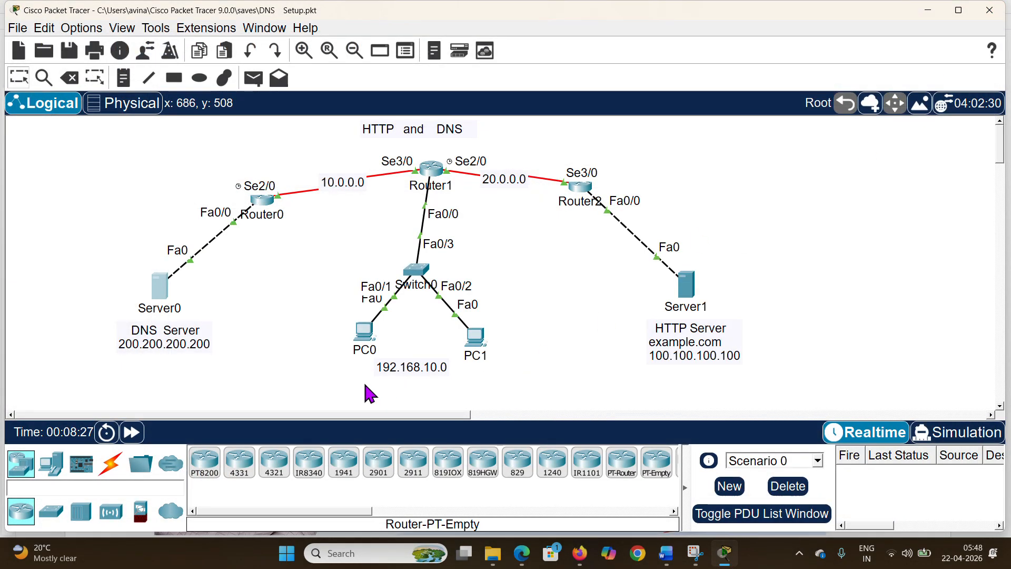
- Load 100.100.100.100 in PC0's web browser to test the HTTP server, and close the PC0 window
click(370, 345)
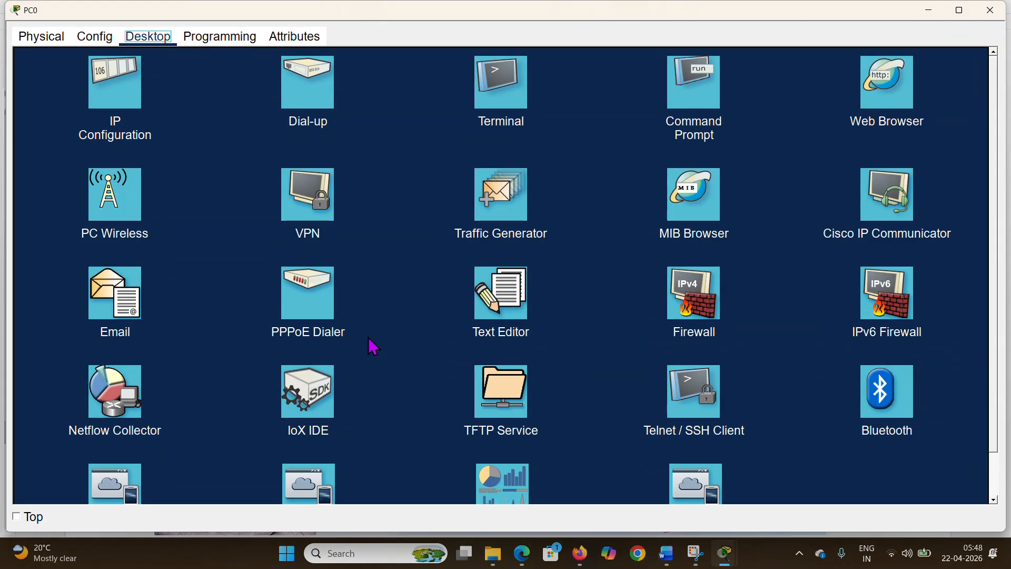
click(877, 92)
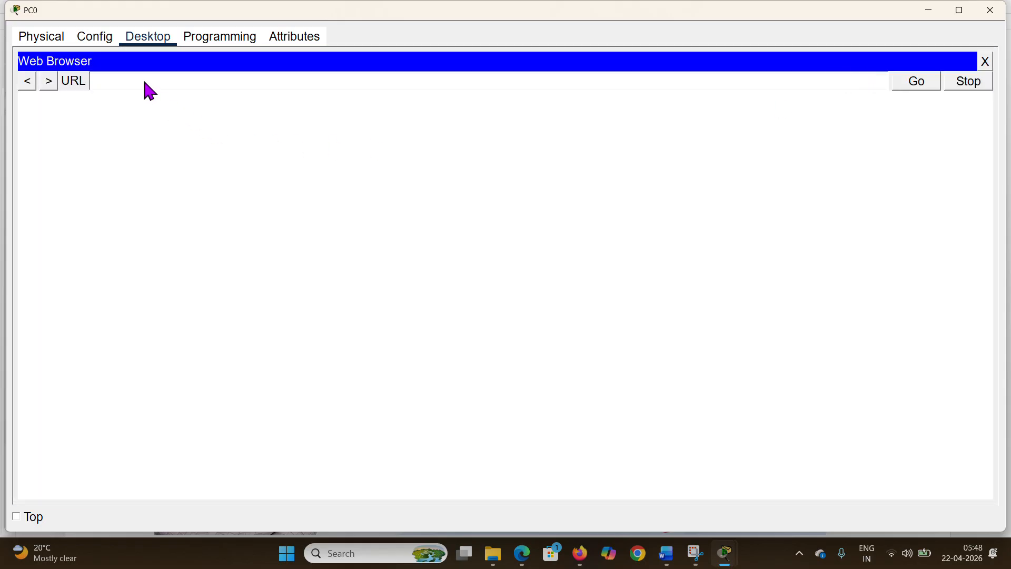
text(100.100.100.100)
click(931, 84)
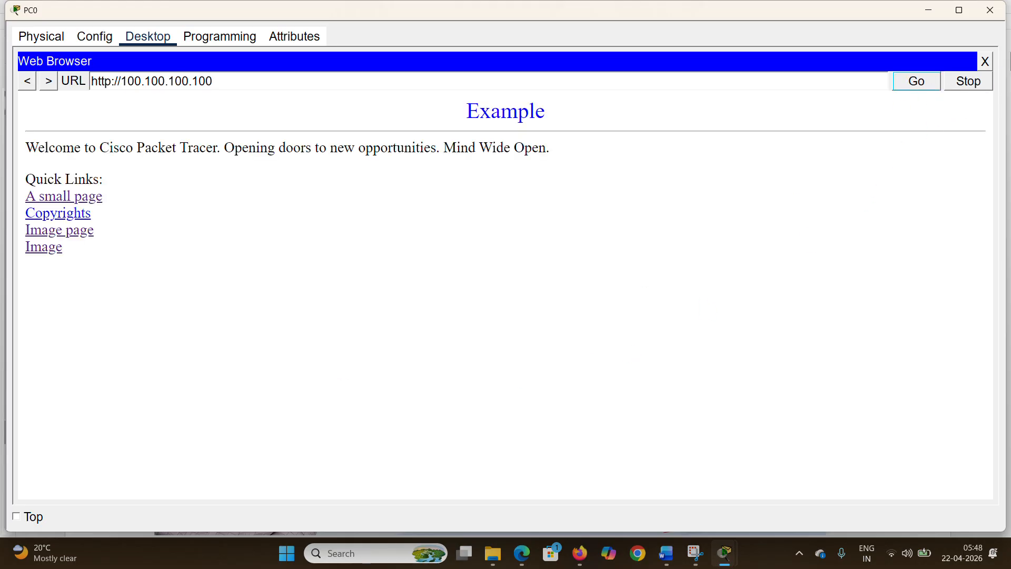
click(990, 10)
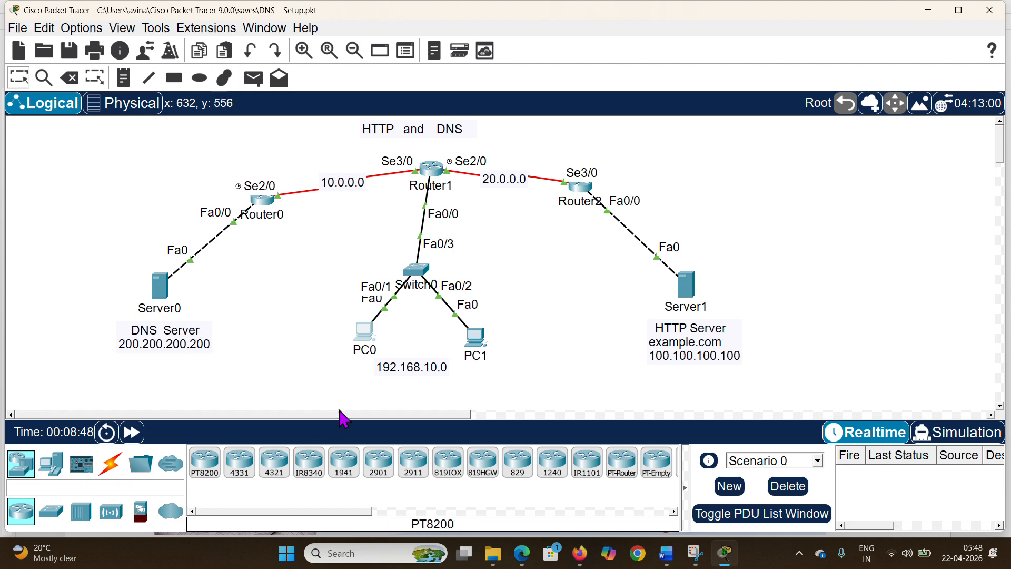
- Load example.com in PC1's web browser to test DNS name resolution, and close the PC1 window
click(477, 340)
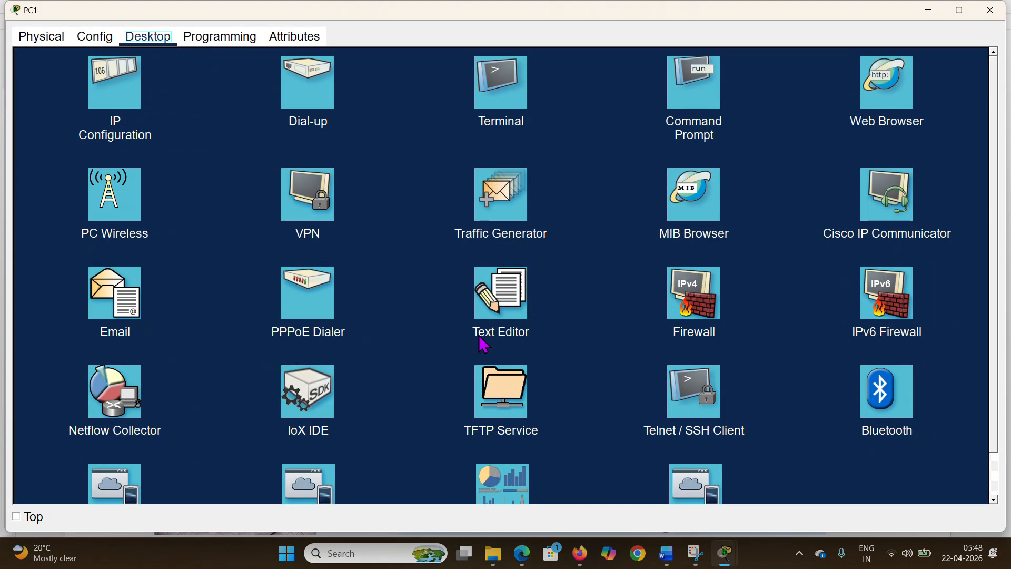
click(882, 96)
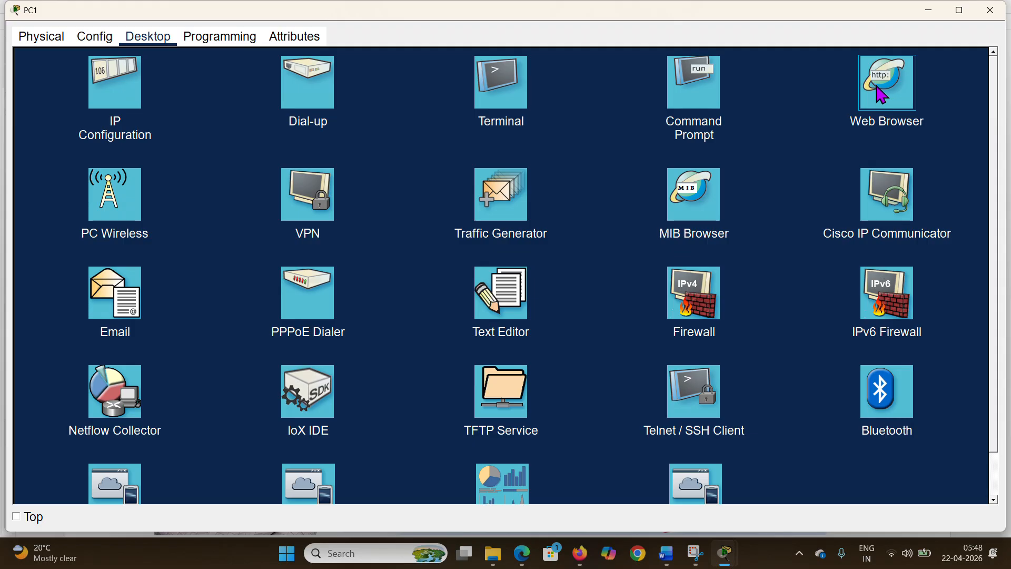
click(878, 90)
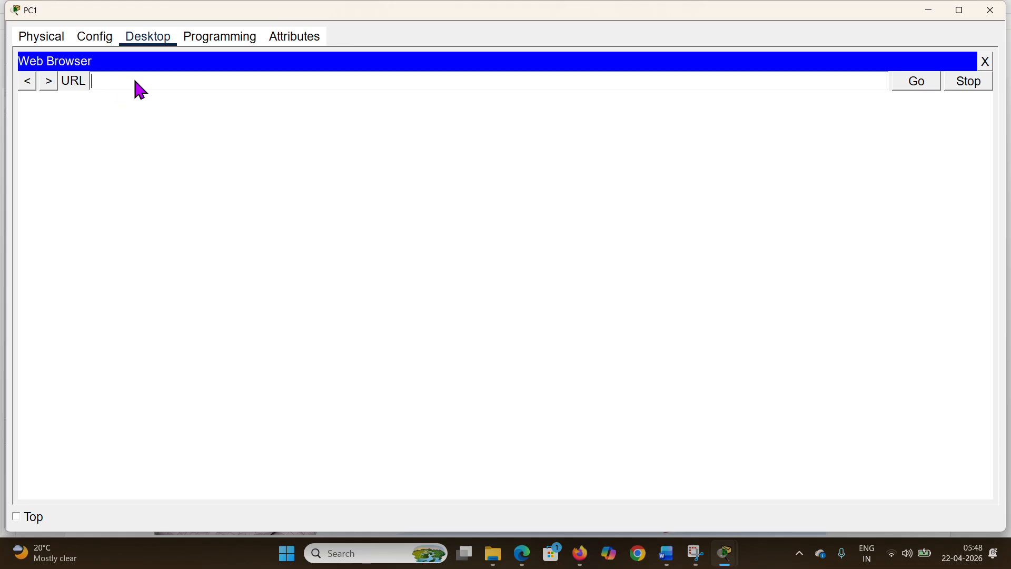
text(example.com)
click(930, 86)
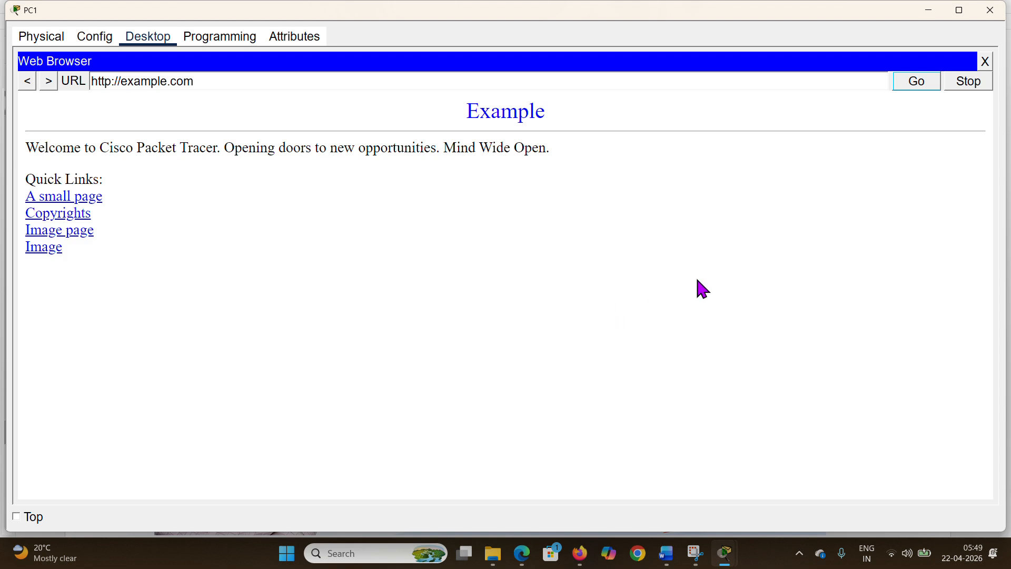
click(990, 10)
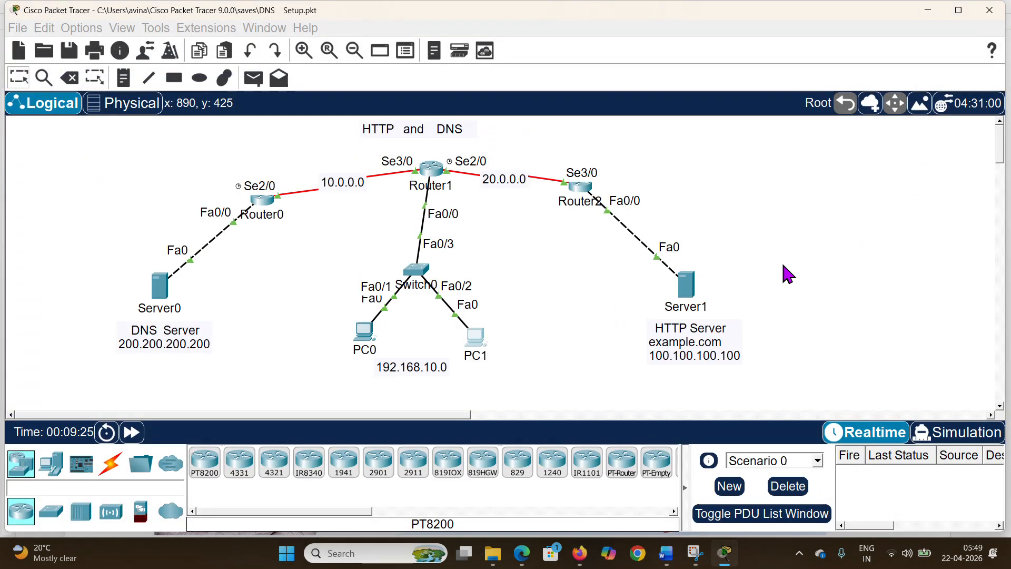
- Switch to Simulation mode, undock the Simulation Panel, and set the visible event filters to none
click(953, 436)
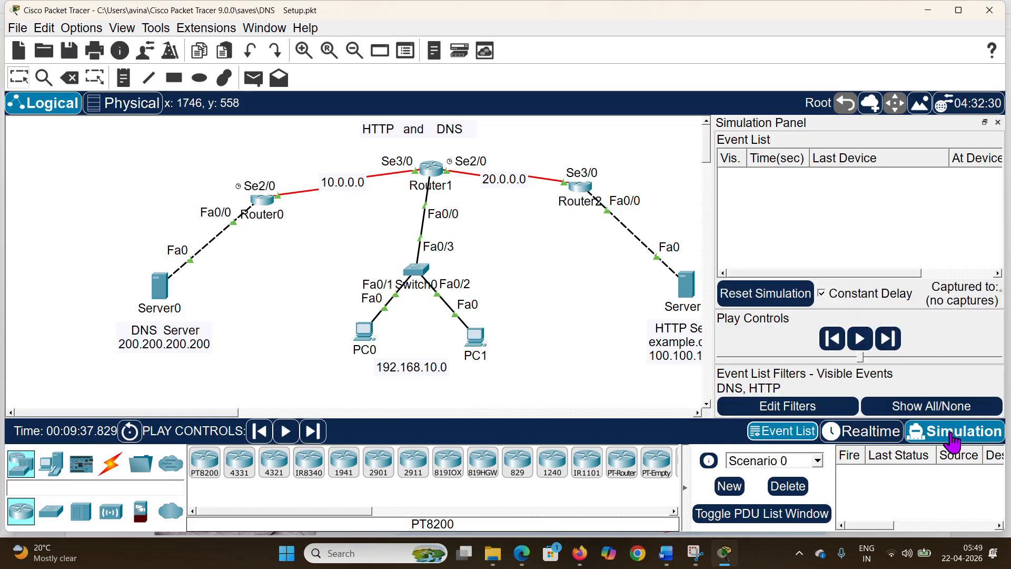
click(933, 406)
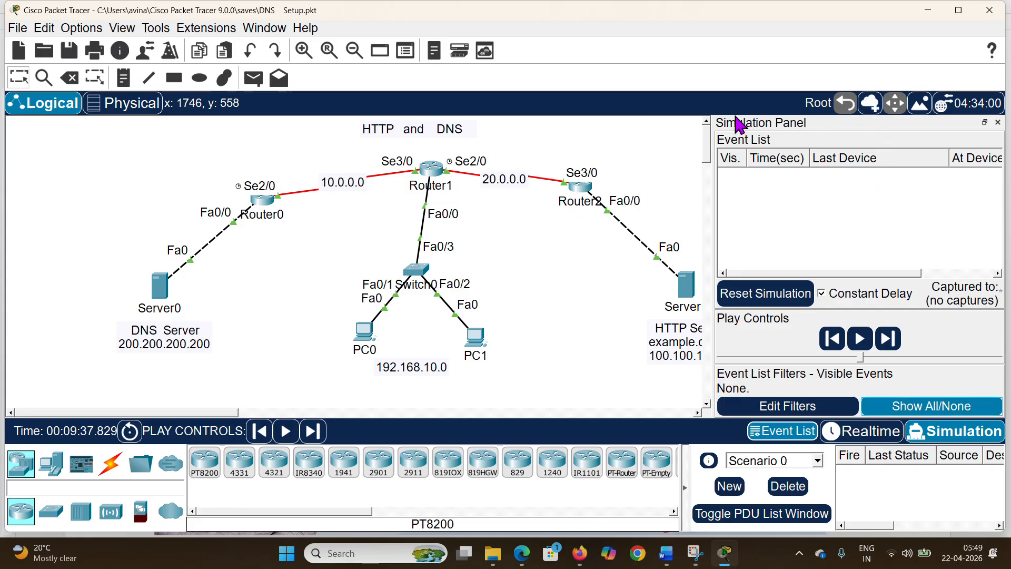
drag(825, 127, 803, 61)
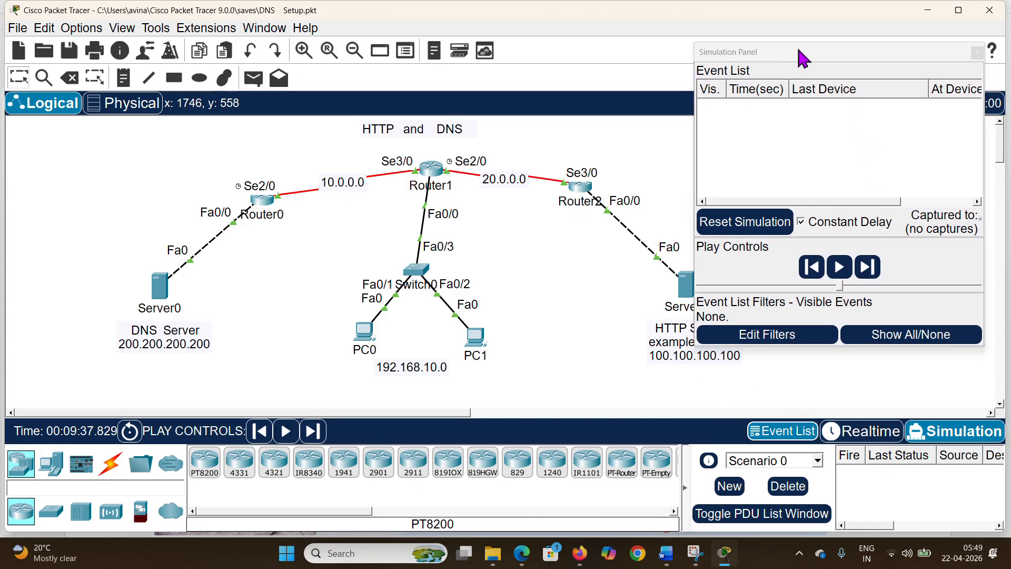
click(893, 337)
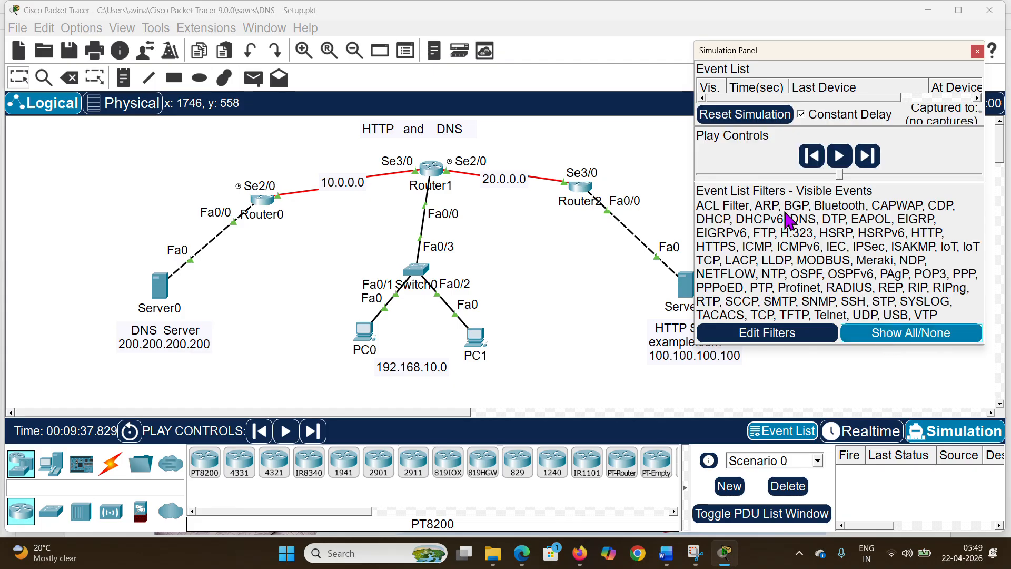
click(905, 337)
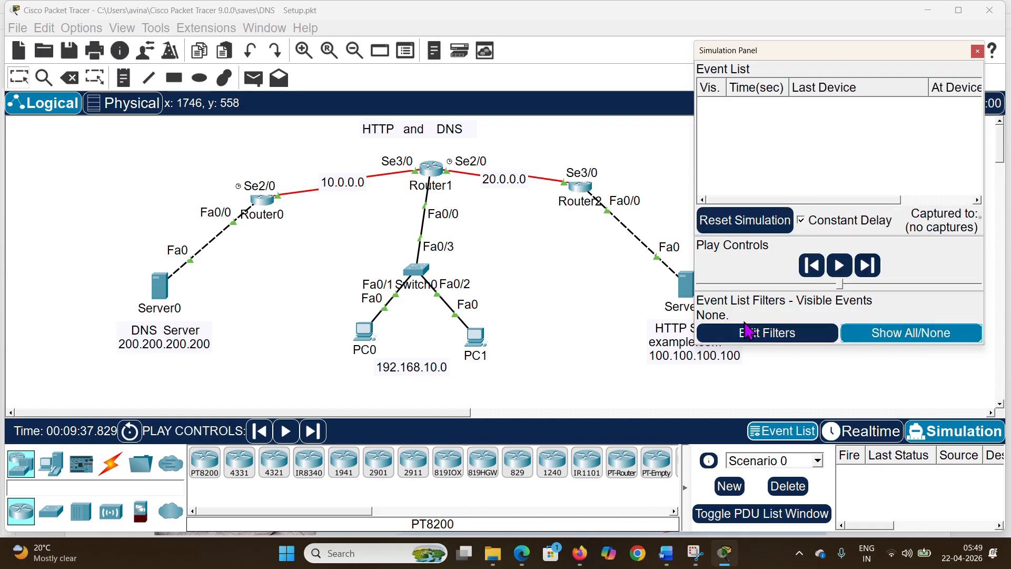
- Edit the event list filters to show DNS and HTTP events, and close the filter window
click(772, 342)
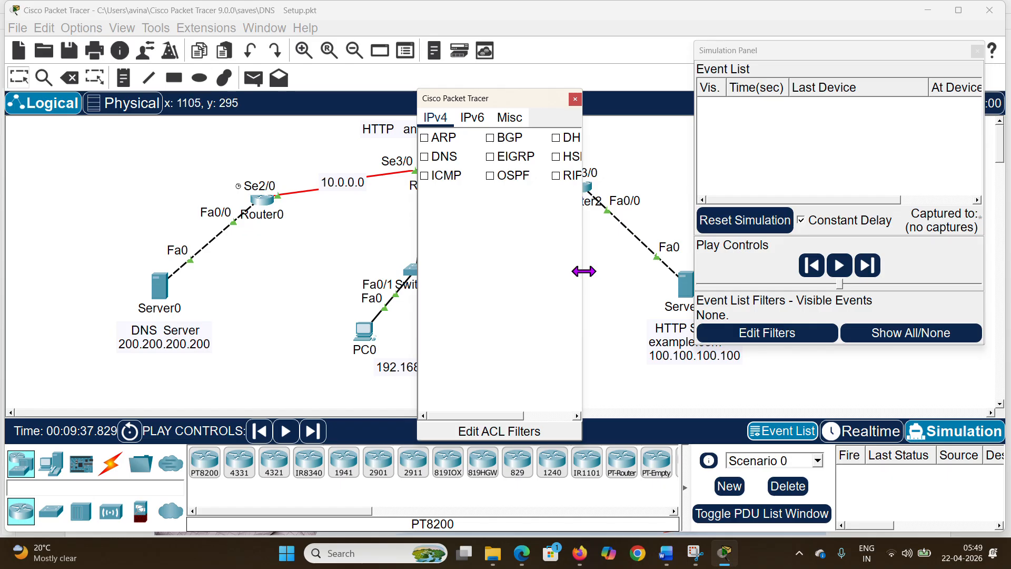
drag(582, 270, 651, 272)
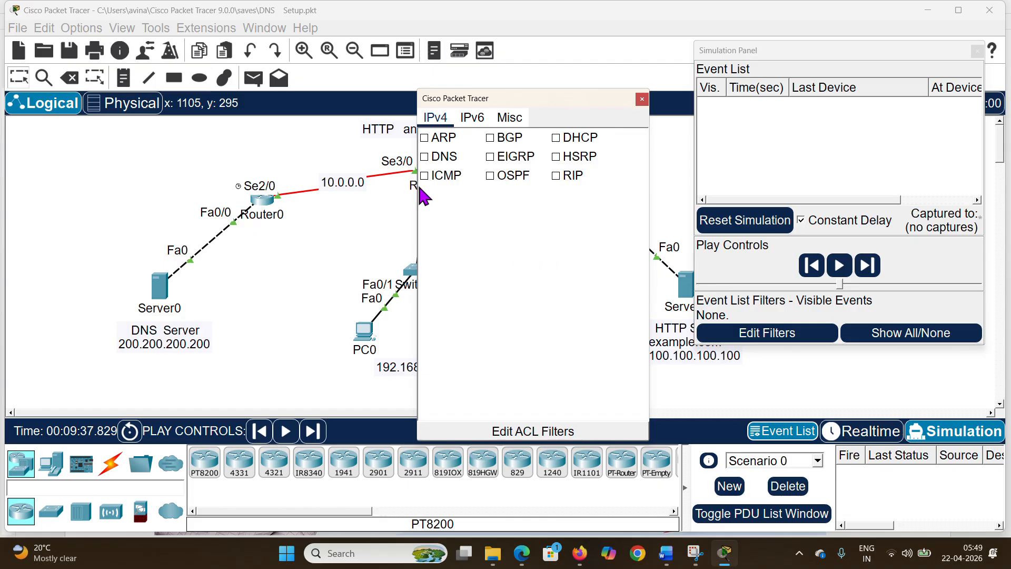
click(425, 157)
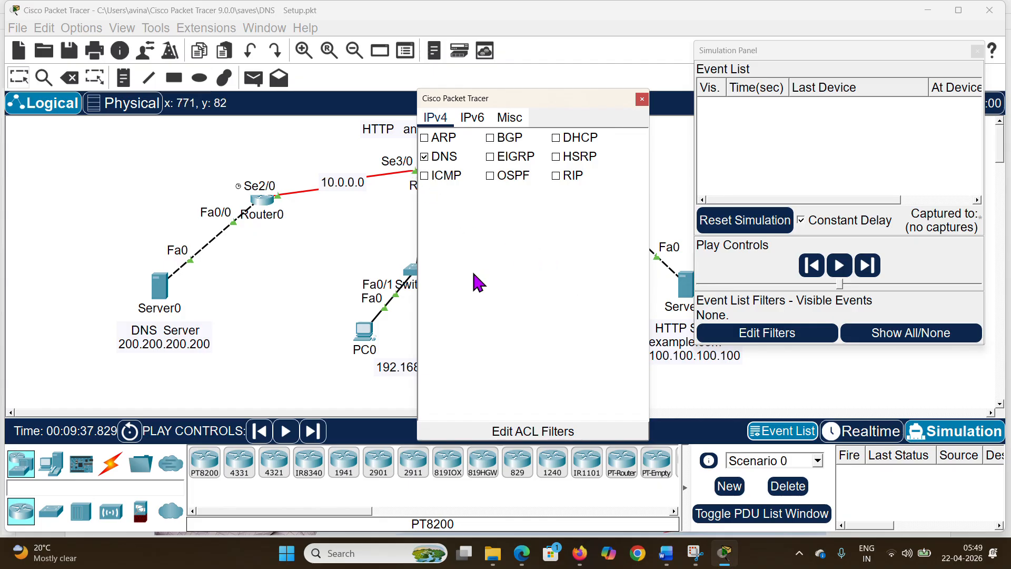
click(515, 120)
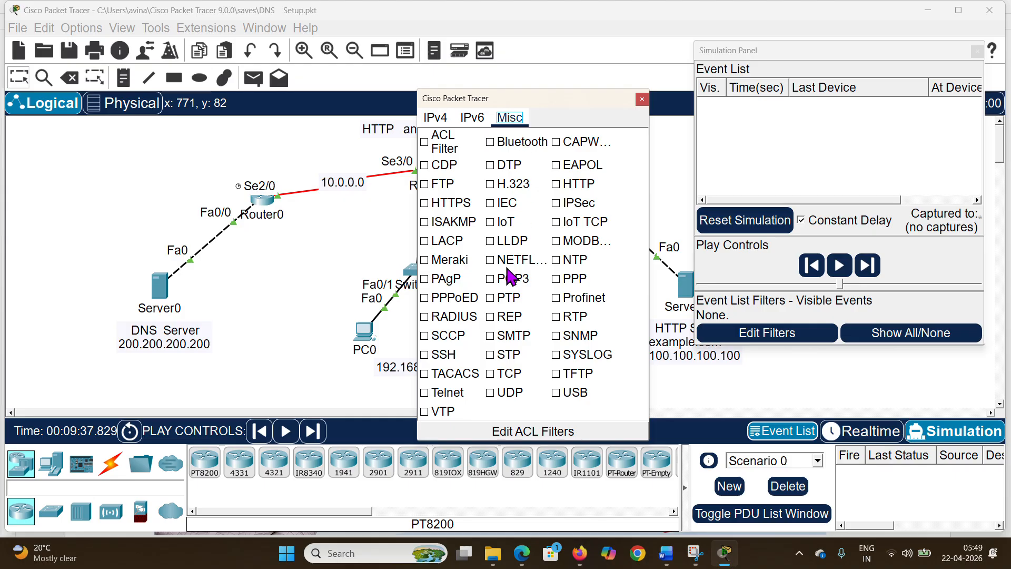
click(567, 190)
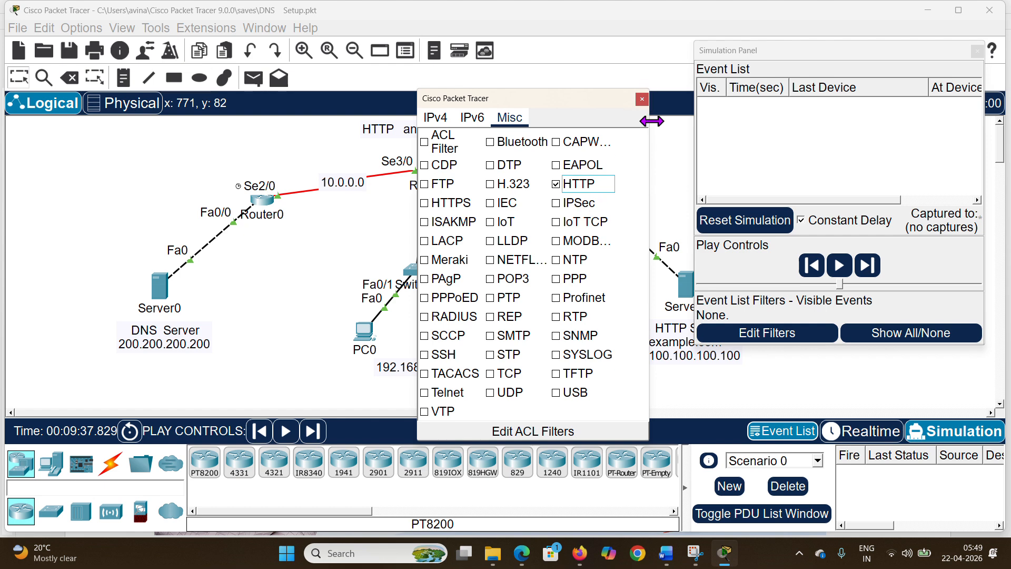
click(642, 100)
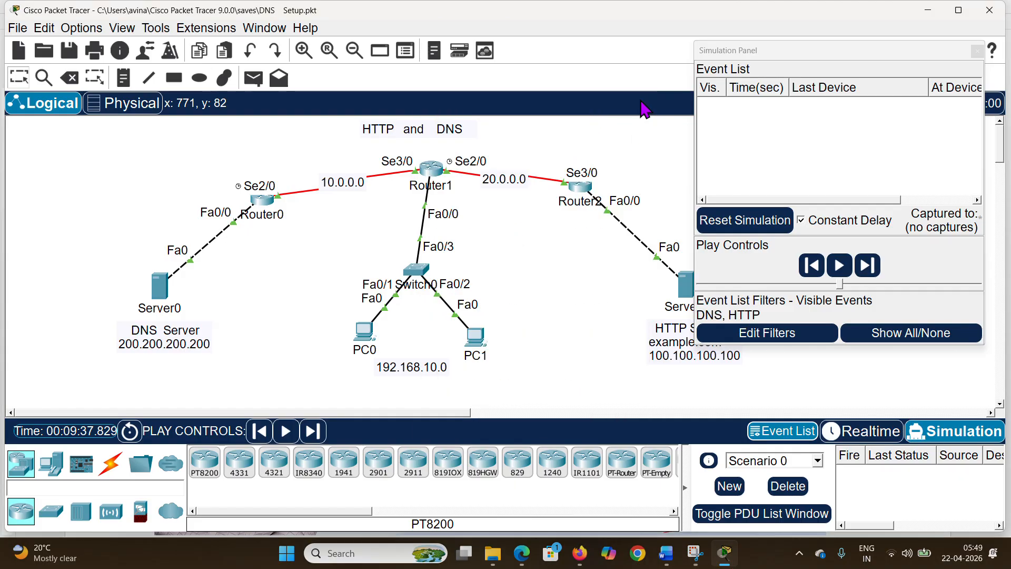
- Request example.com in PC1's web browser and minimize the PC1 window
mouse_move(602, 218)
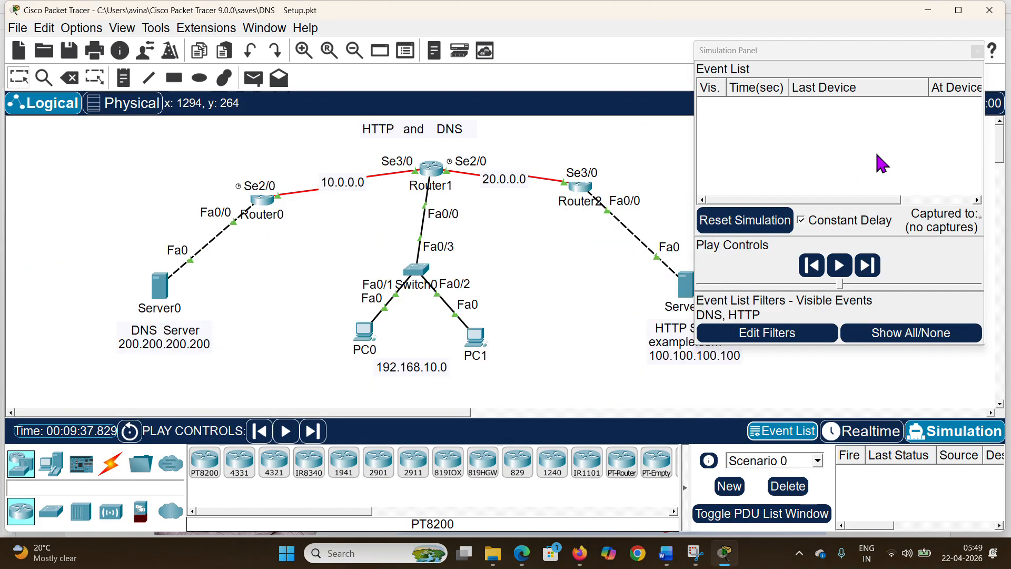
click(477, 341)
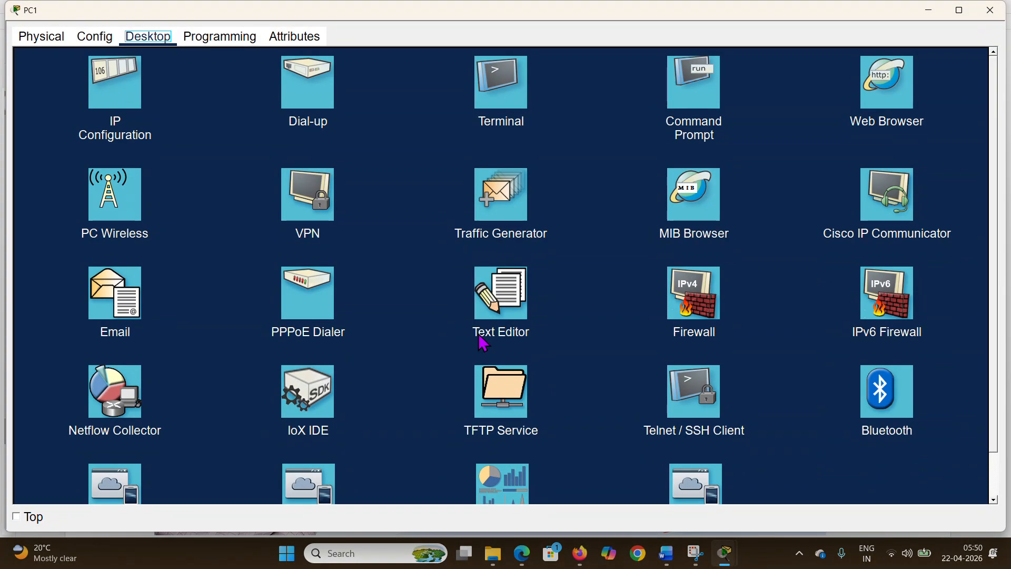
click(894, 97)
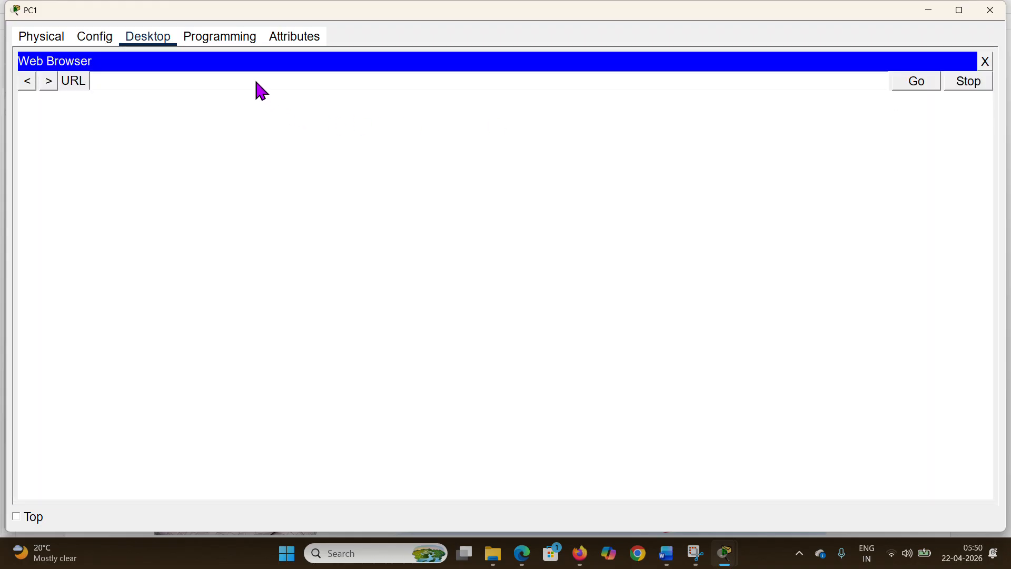
click(256, 80)
text(example.com)
click(910, 83)
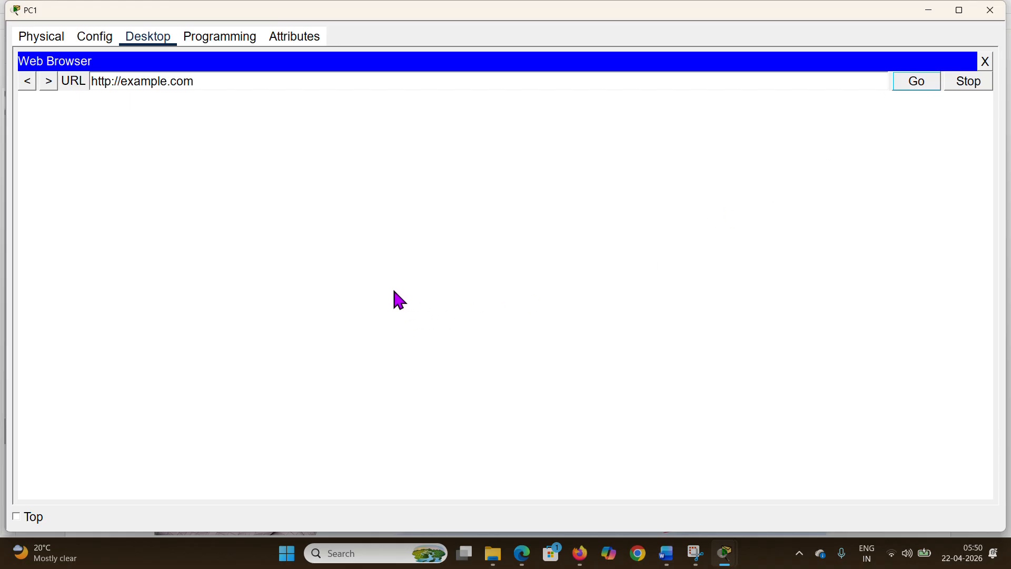
click(927, 12)
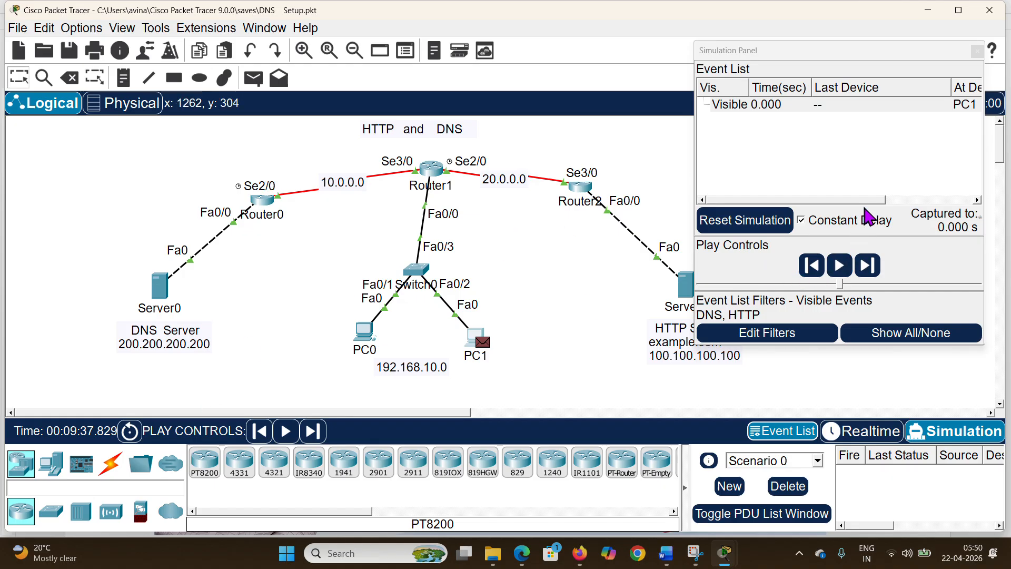
- Examine the DNS event at PC1, including the outbound UDP destination port and DNS query name, and close the PDU information
drag(864, 201, 972, 203)
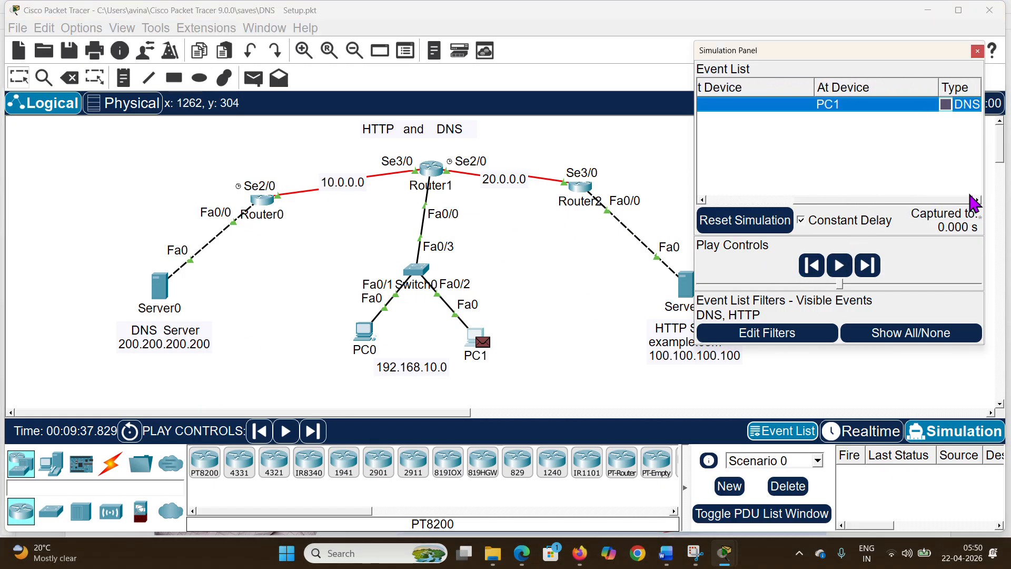
click(970, 110)
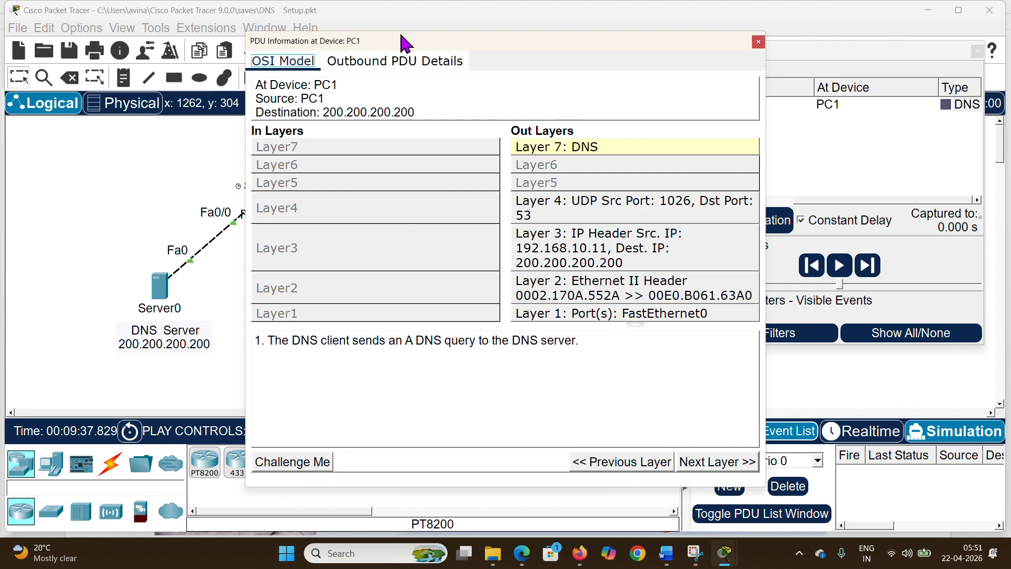
click(433, 24)
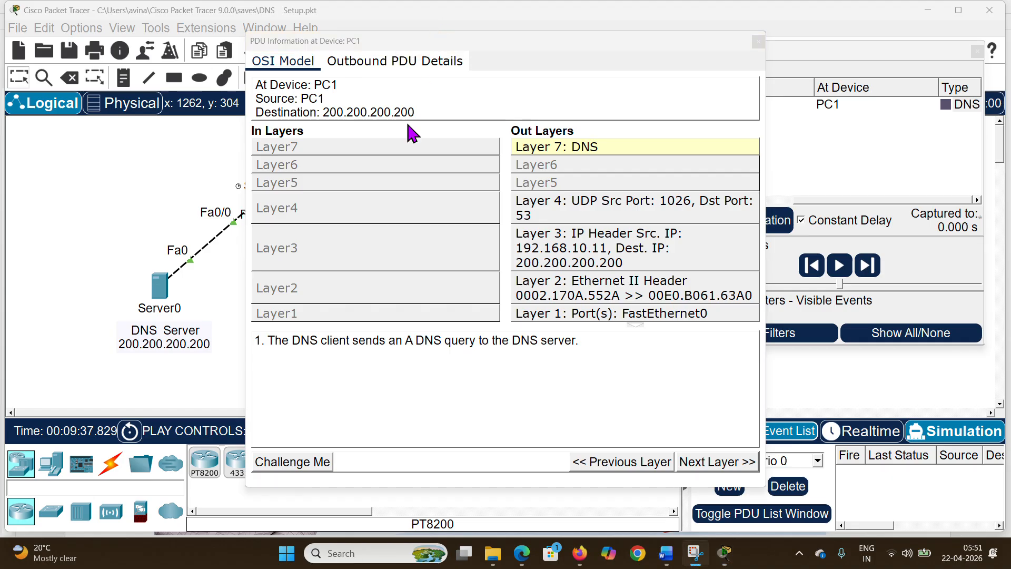
click(372, 71)
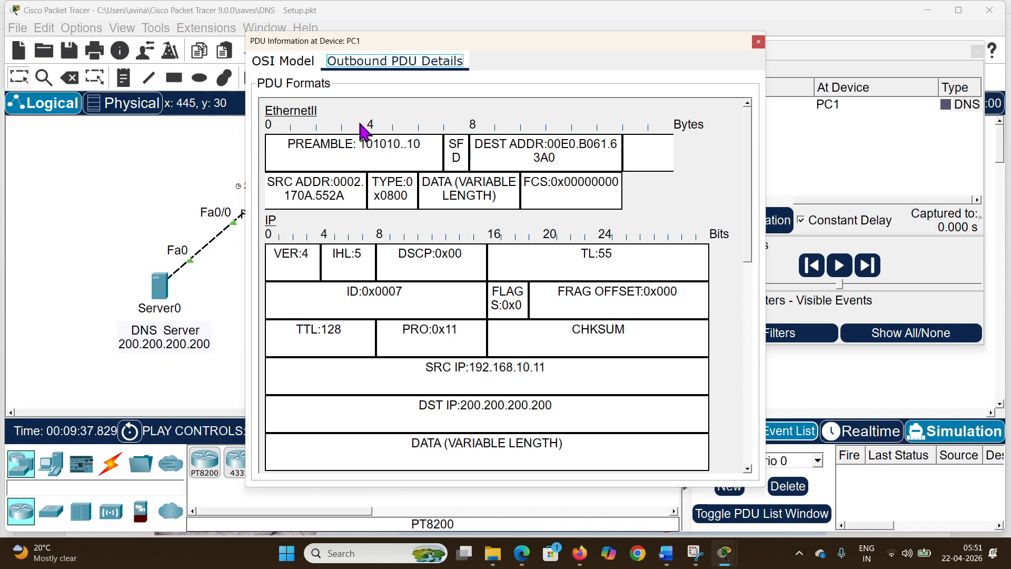
scroll(485, 228, down, 3)
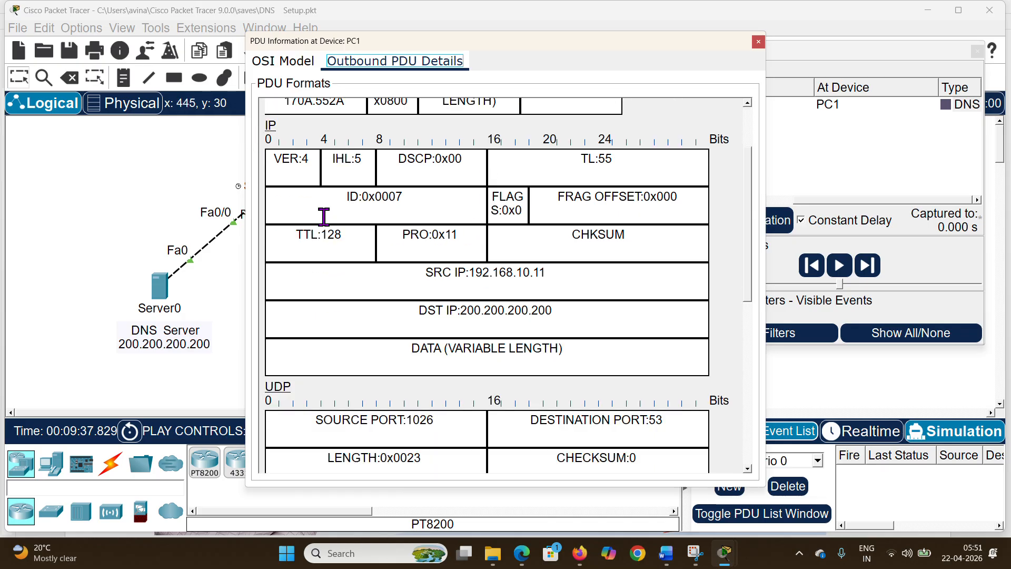
scroll(376, 311, down, 5)
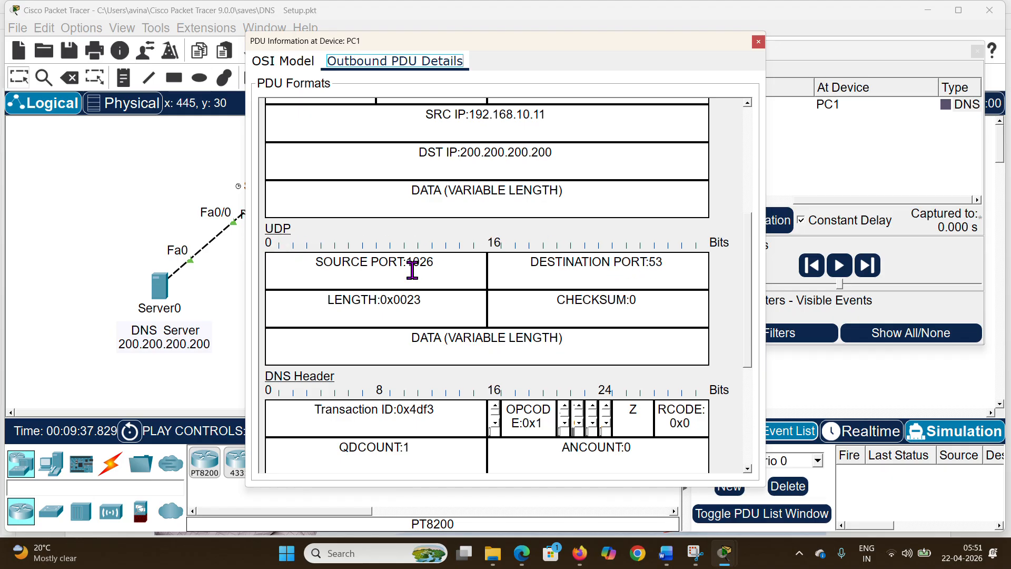
click(667, 264)
drag(665, 263, 528, 264)
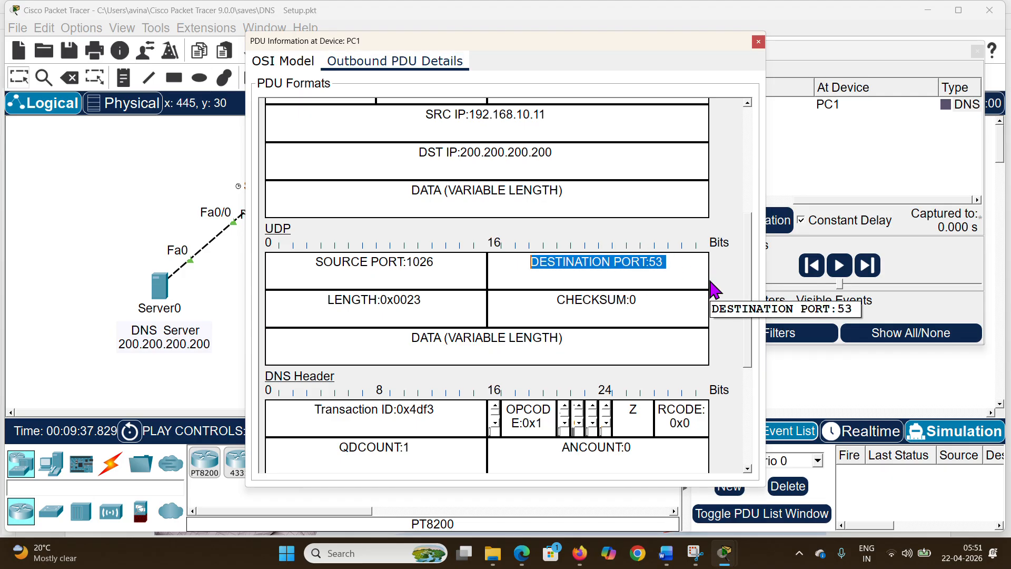
scroll(357, 332, down, 5)
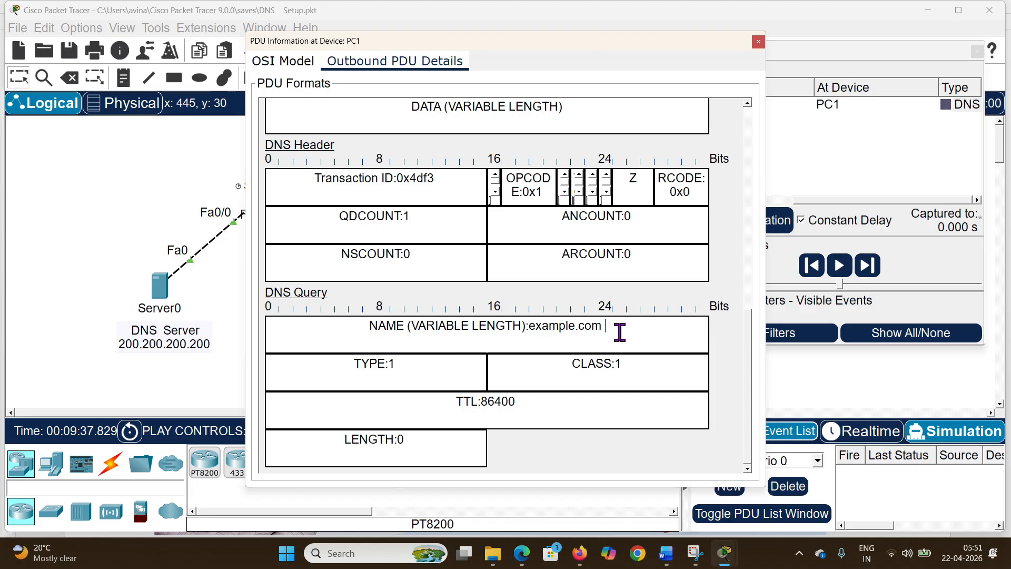
drag(607, 329, 354, 325)
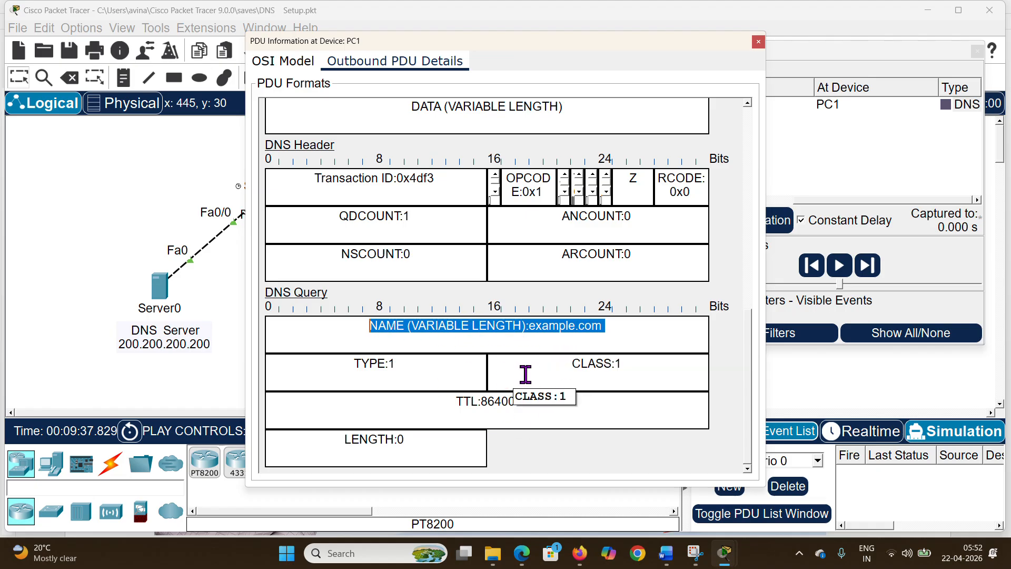
click(759, 42)
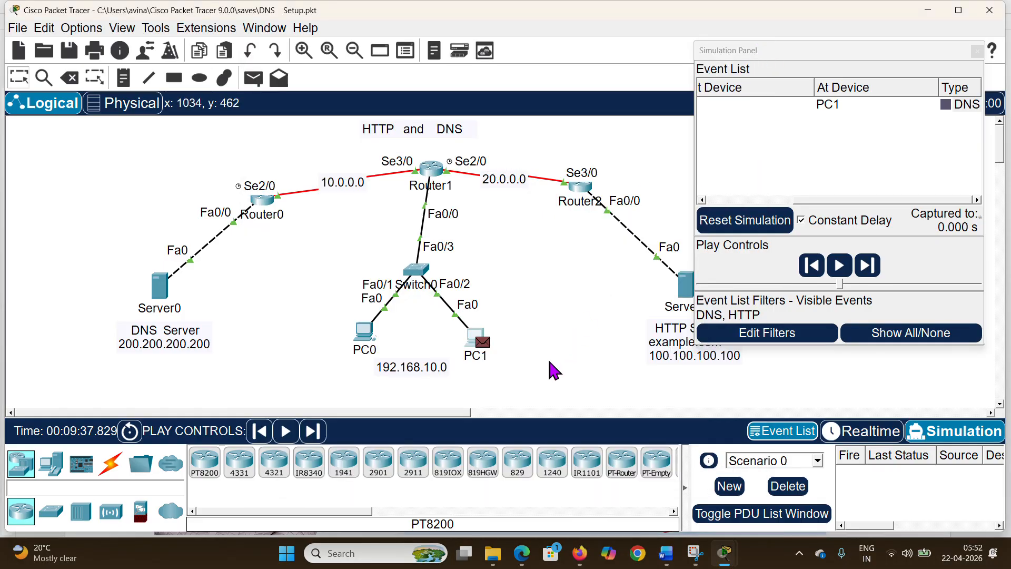
- Advance the simulation event by event until the DNS query from PC1 reaches Server0
click(867, 266)
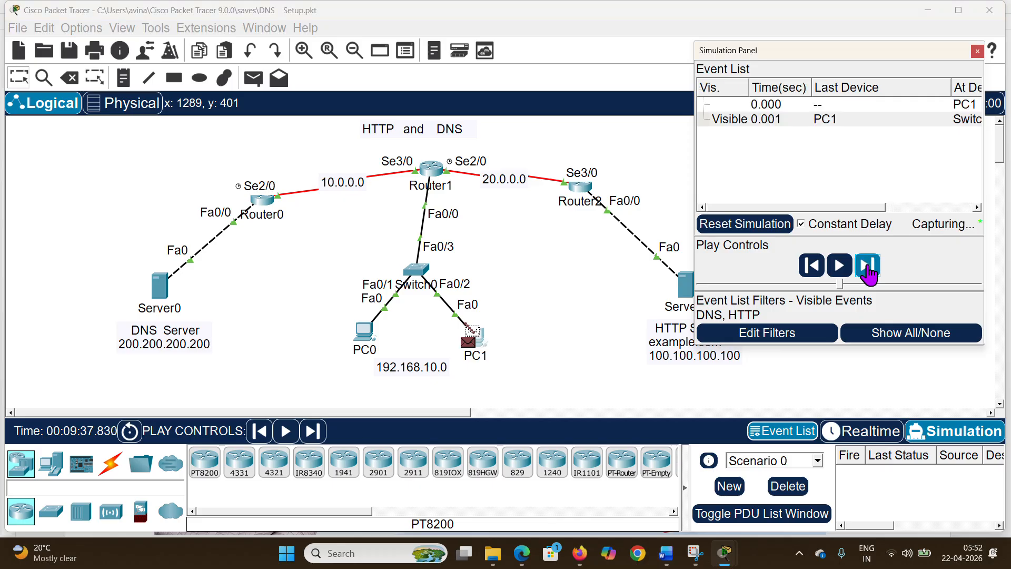
click(867, 266)
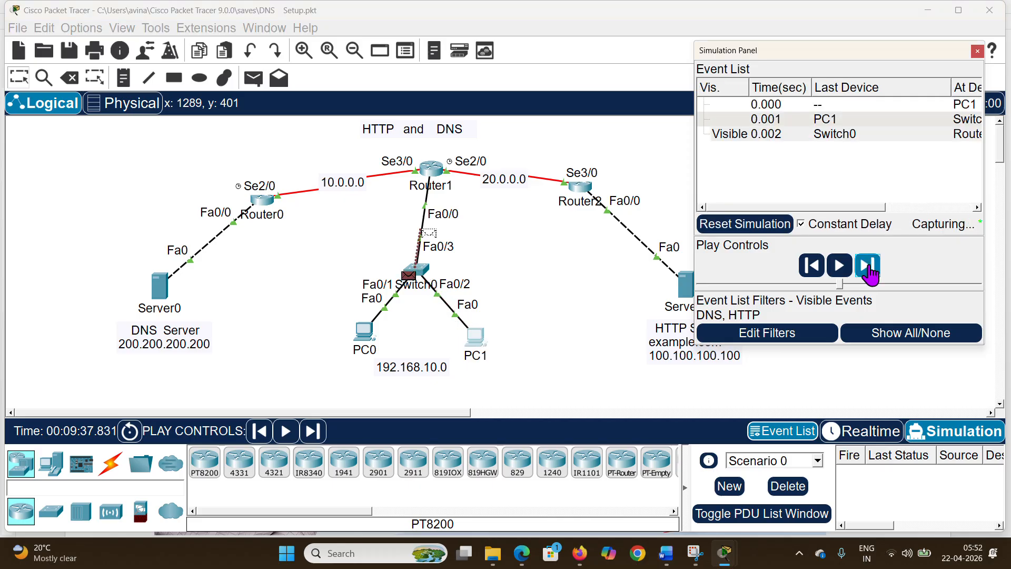
click(869, 268)
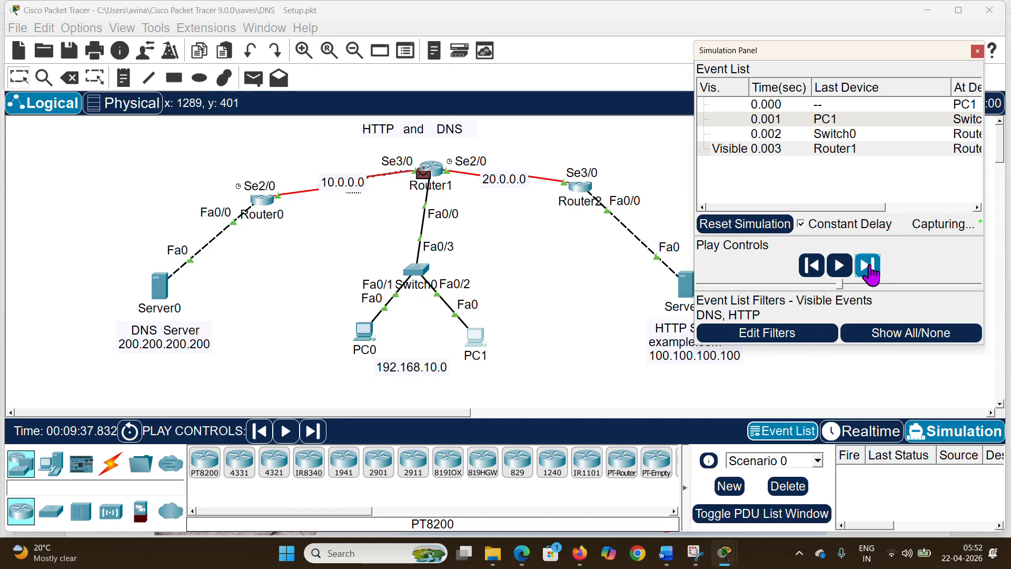
click(868, 267)
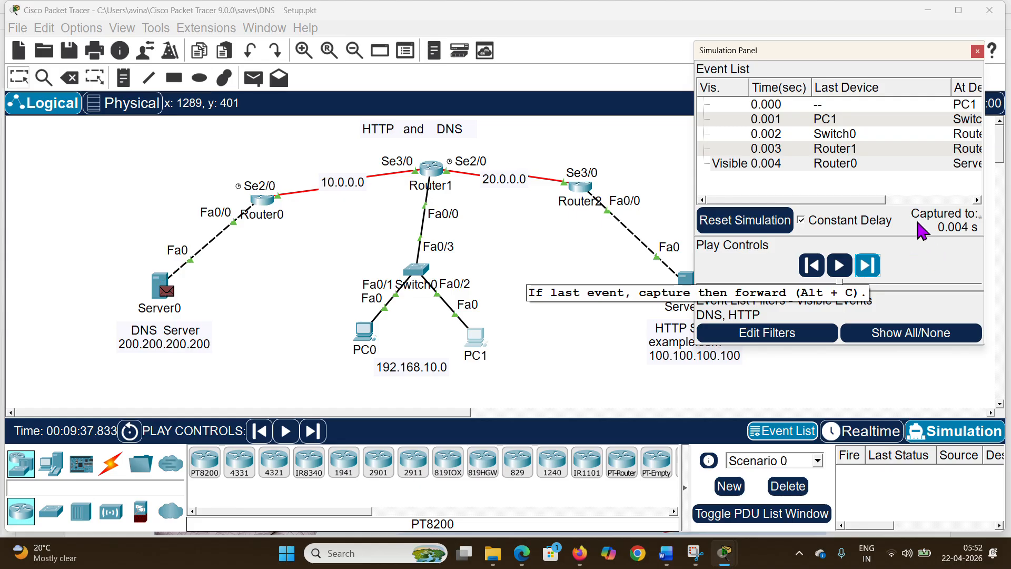
- Examine the inbound DNS query and the outbound DNS answer's name and IP for the Server0 event, and close the PDU information
drag(856, 201, 969, 201)
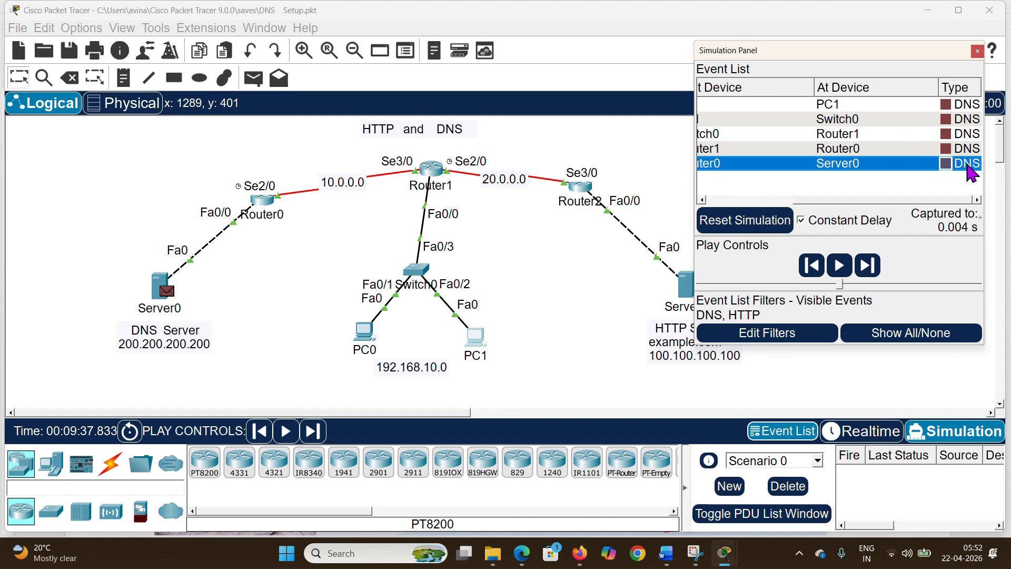
click(968, 165)
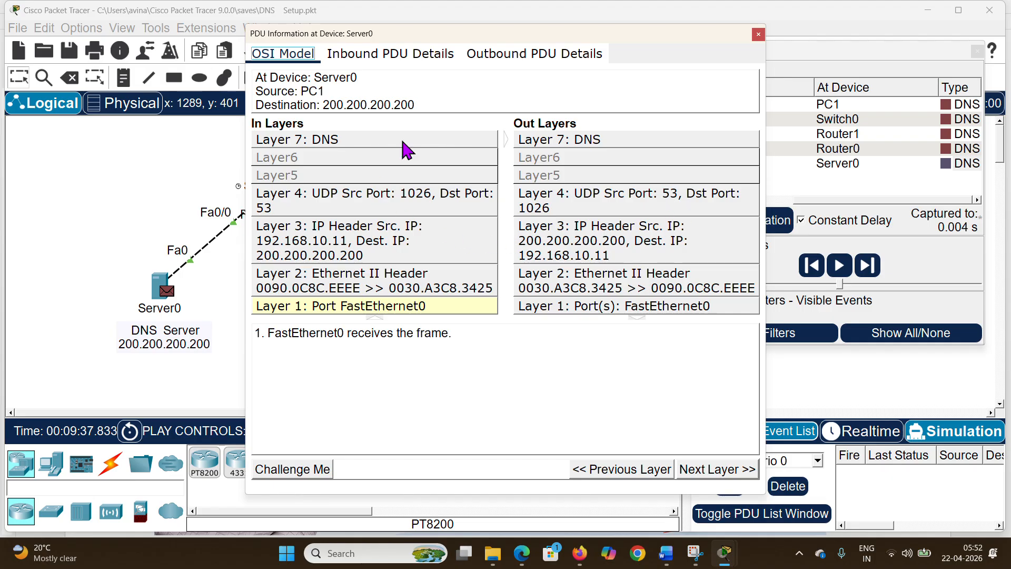
click(417, 60)
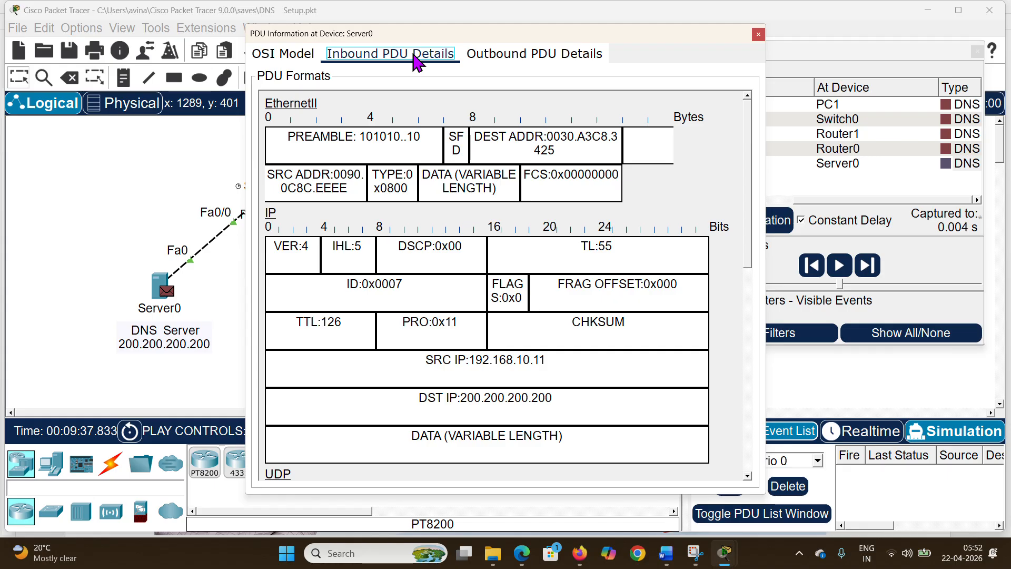
scroll(532, 363, down, 10)
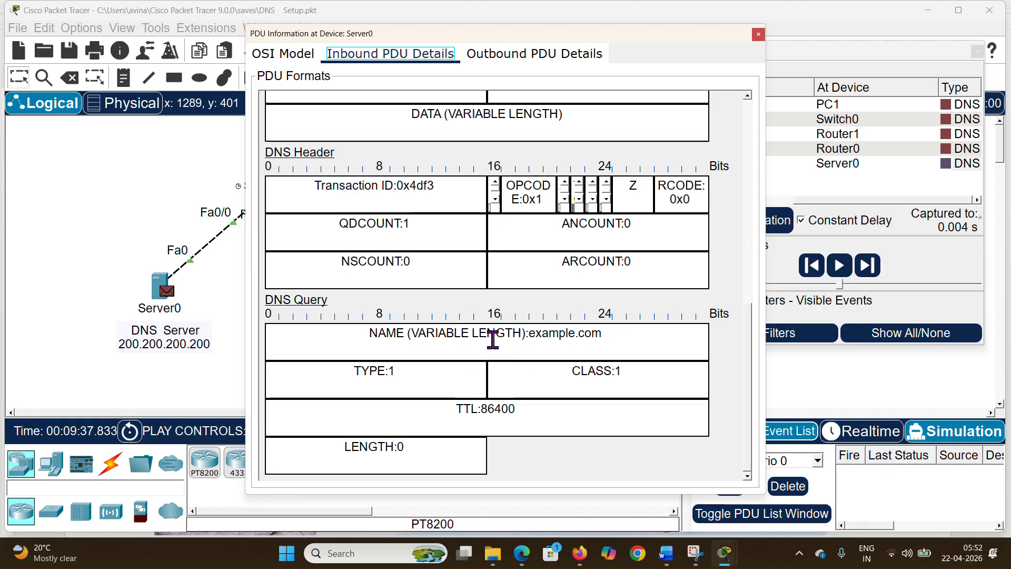
click(565, 57)
scroll(479, 248, down, 10)
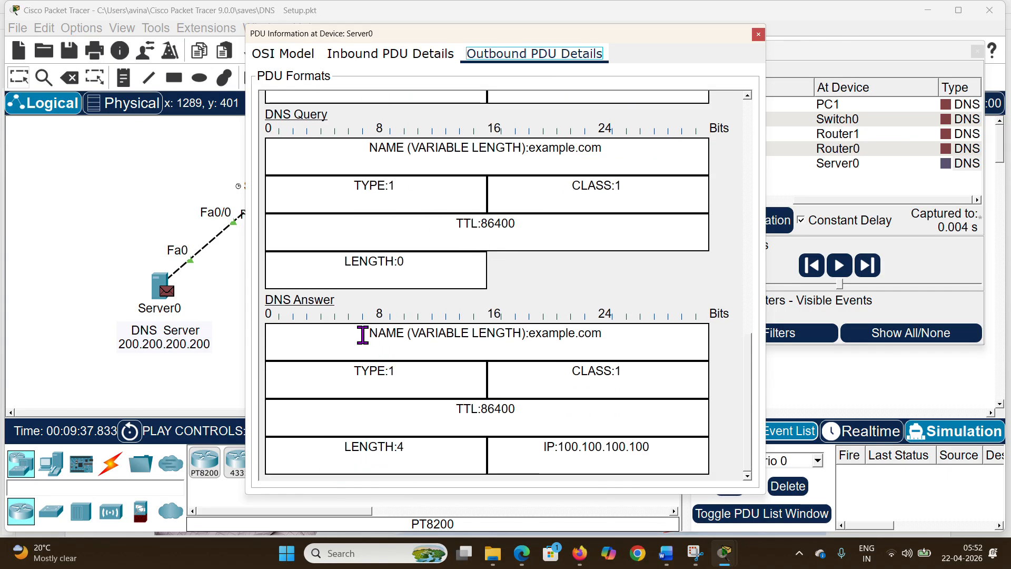
drag(371, 332, 625, 332)
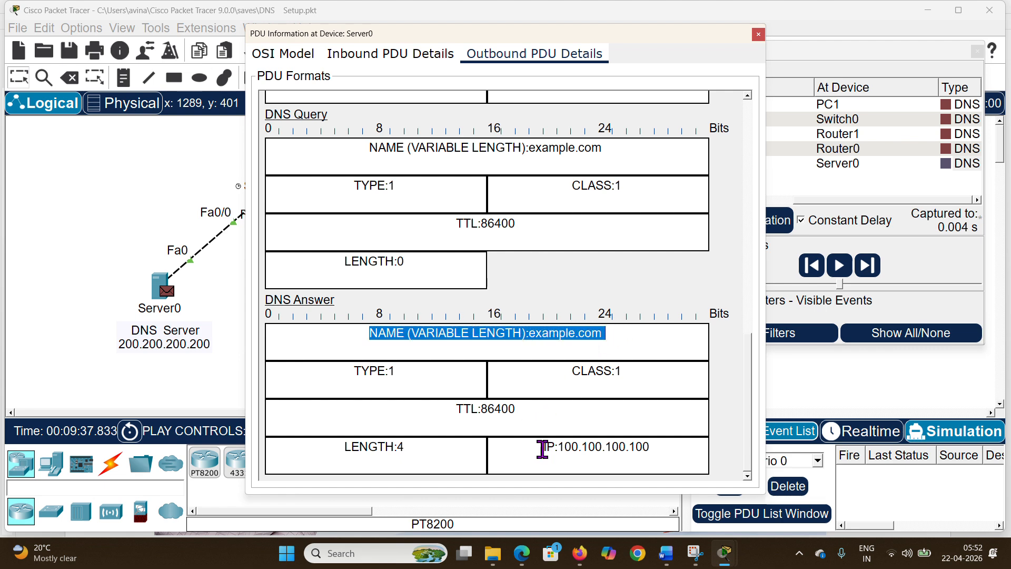
drag(542, 449, 668, 446)
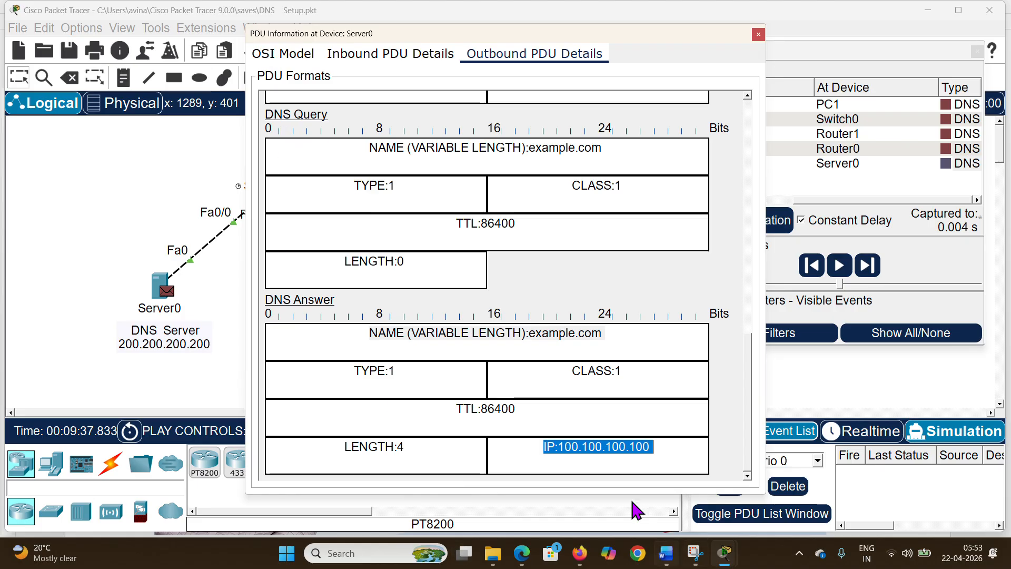
click(759, 35)
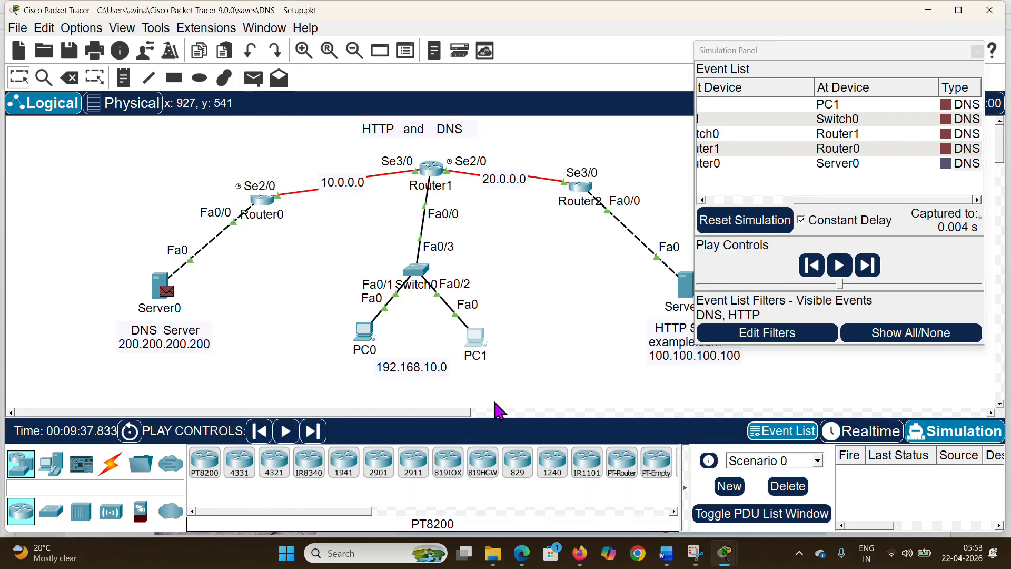
- Advance the simulation event by event until the DNS reply from Server0 reaches PC1
click(868, 269)
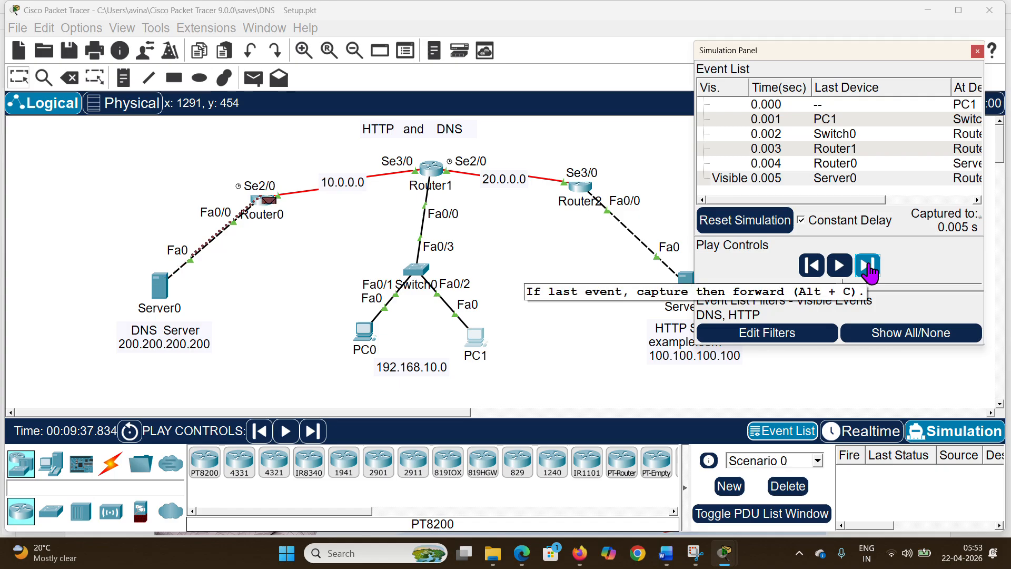
click(869, 270)
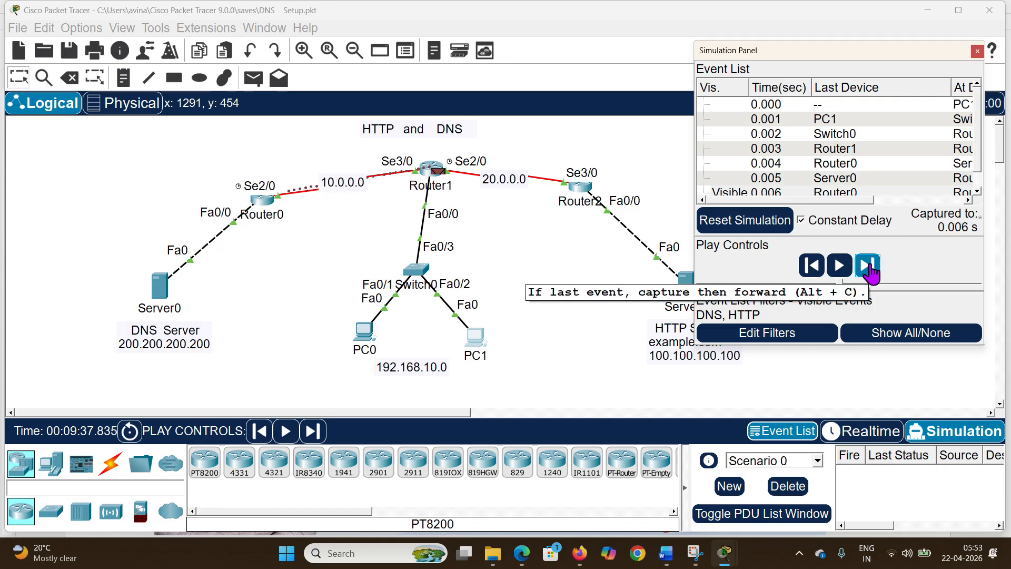
click(870, 271)
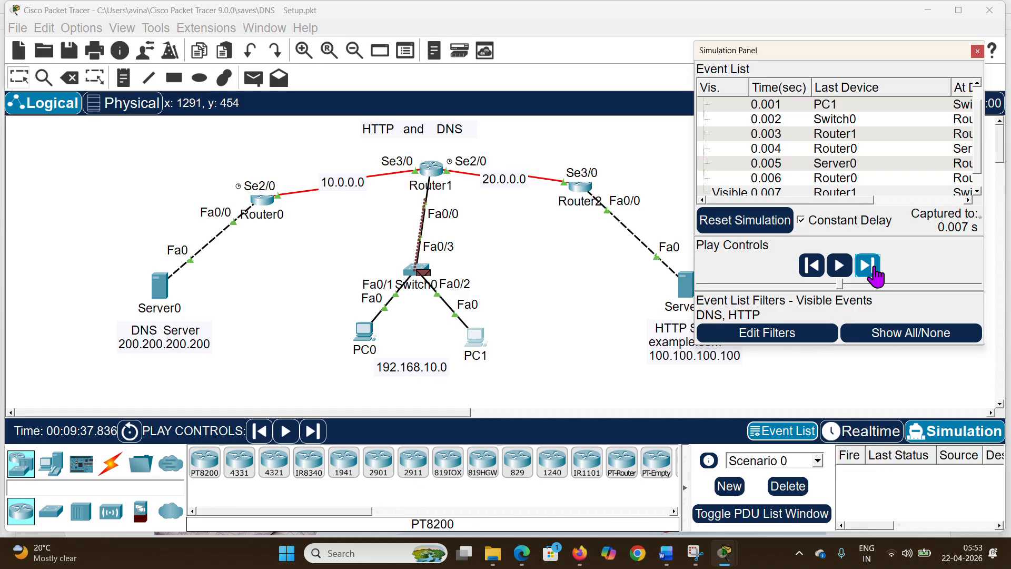
click(872, 270)
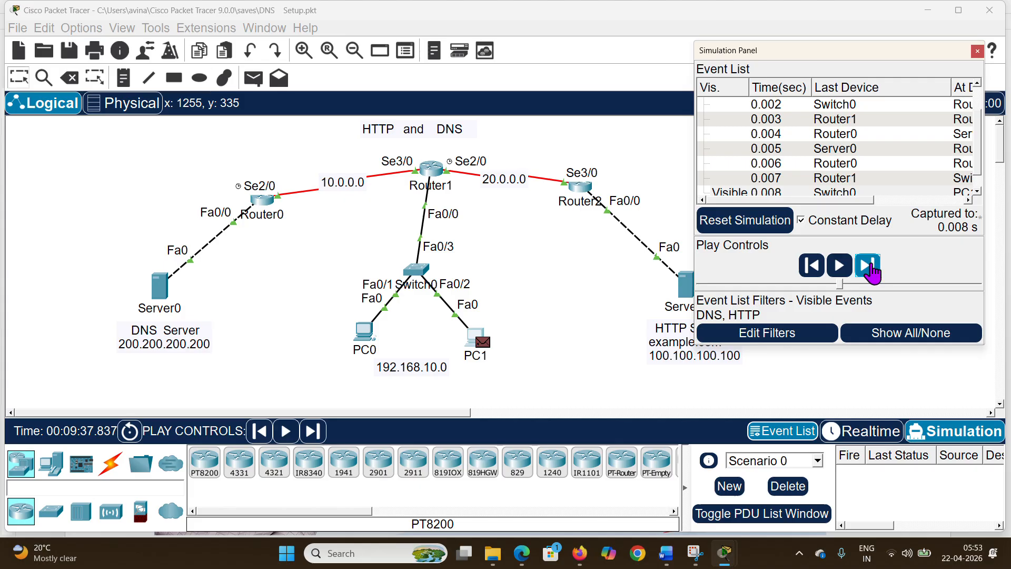
- Capture the next simulation event at PC1 and check its device and protocol type in the event list
click(869, 268)
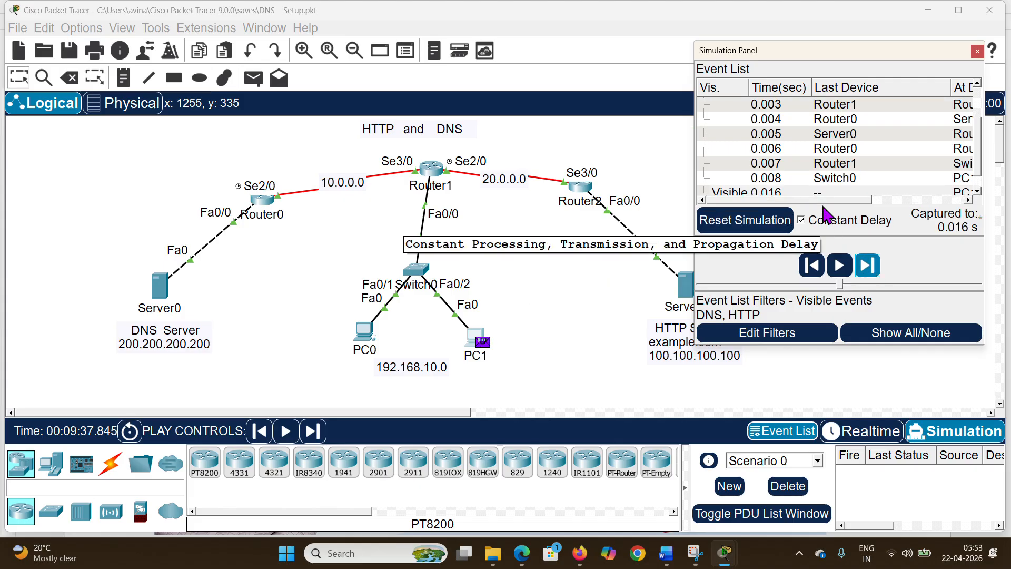
drag(824, 200, 930, 200)
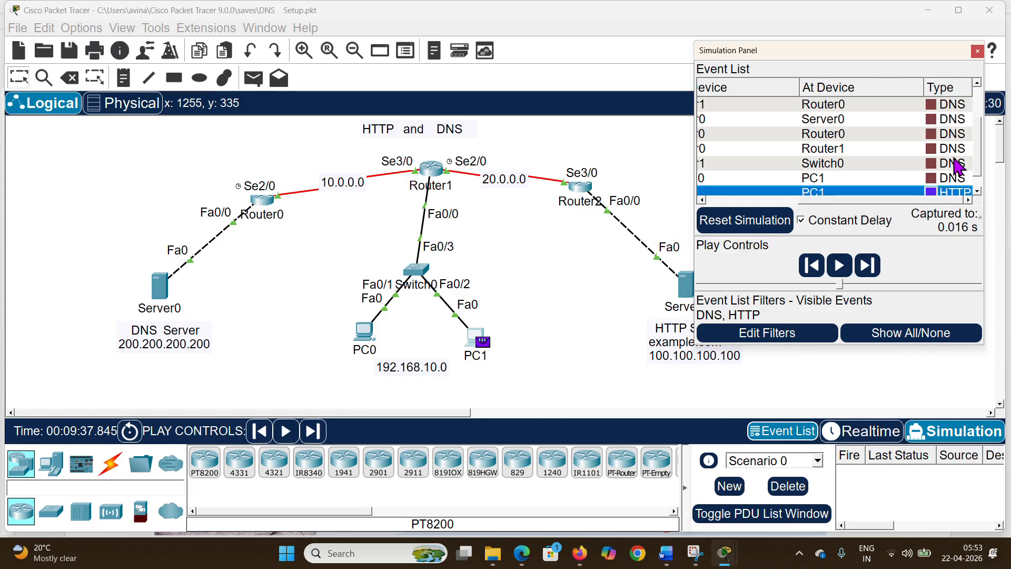
drag(979, 142, 981, 174)
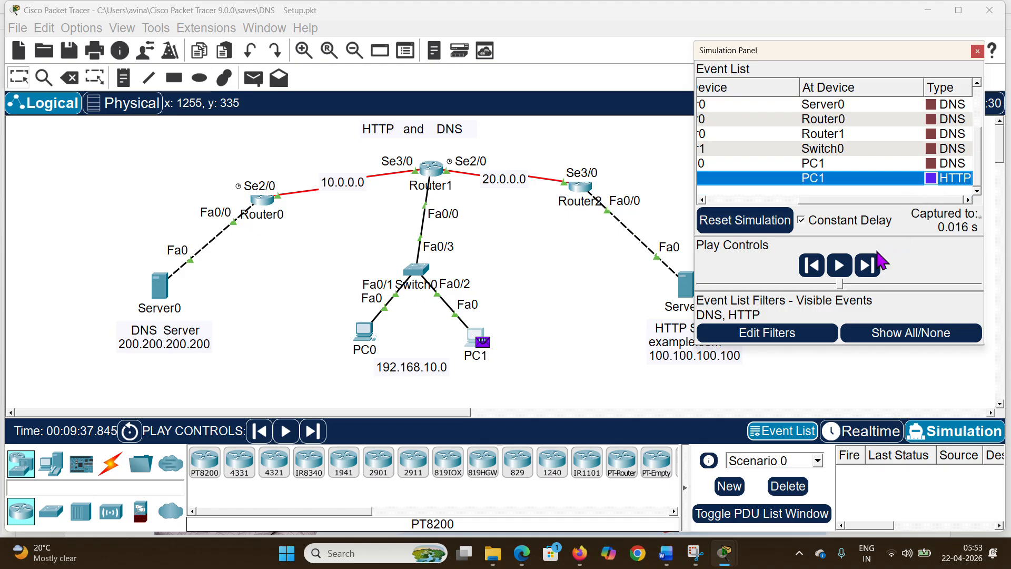
- Advance the simulation event by event until PC1's HTTP request reaches Server1
click(867, 265)
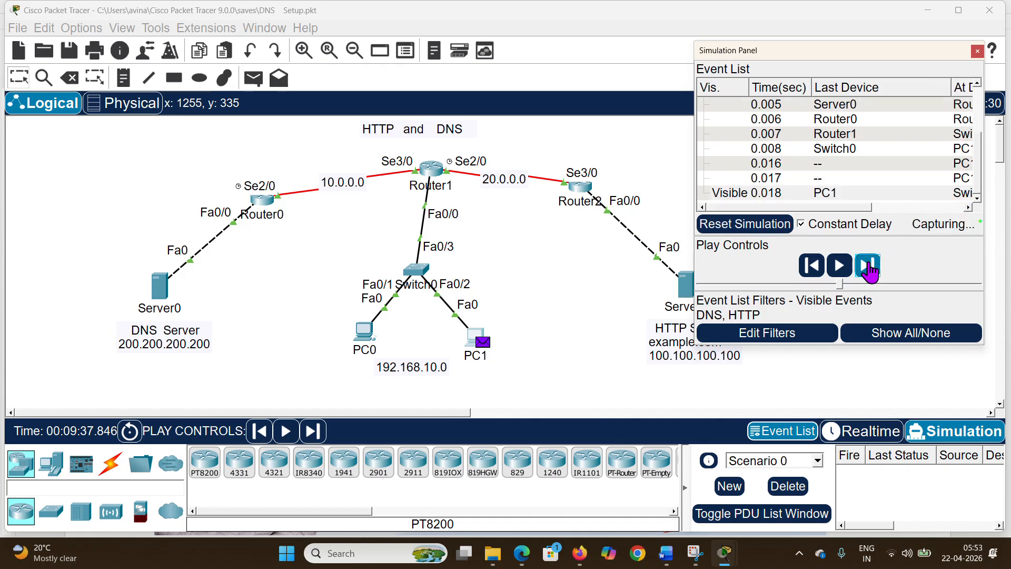
click(870, 270)
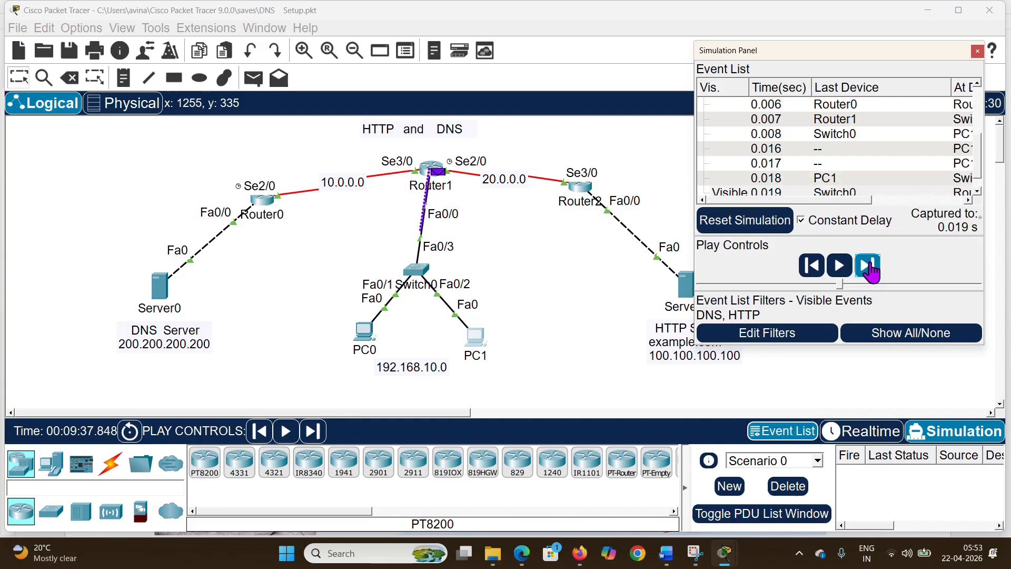
click(870, 269)
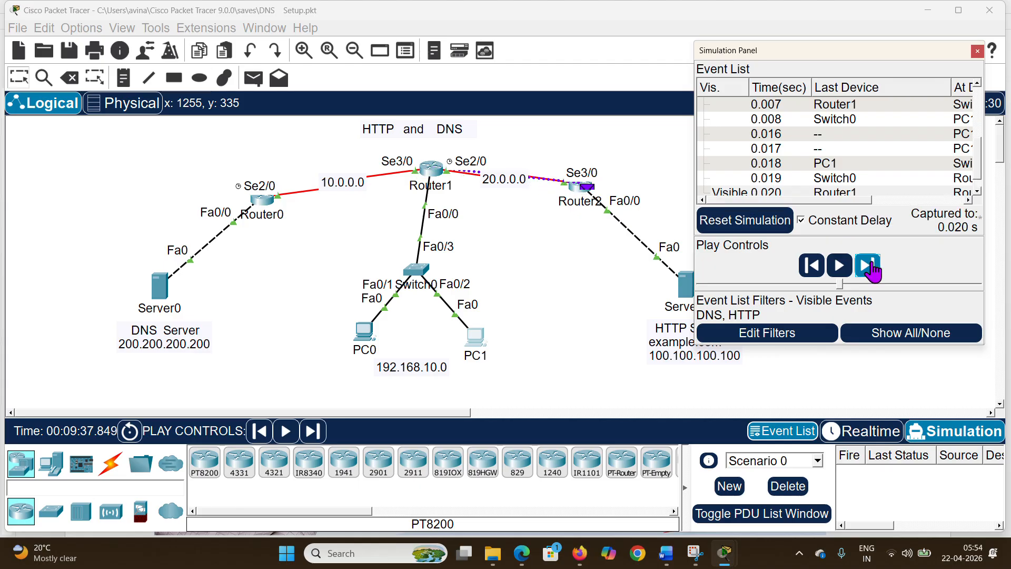
click(870, 268)
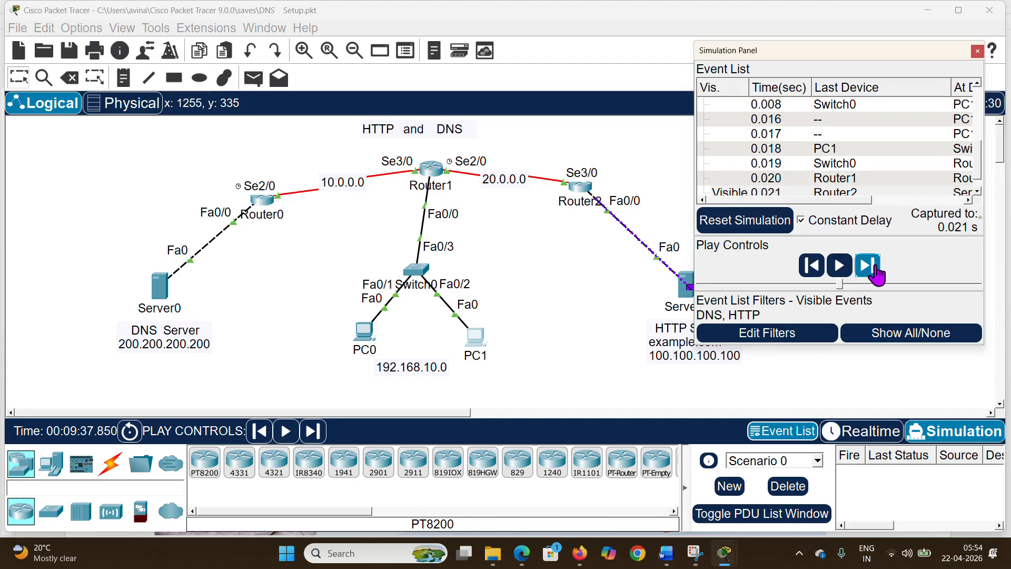
- Advance the simulation until Server1's HTTP response reaches PC1, and bring up PC1's web browser to view the example.com page
click(871, 269)
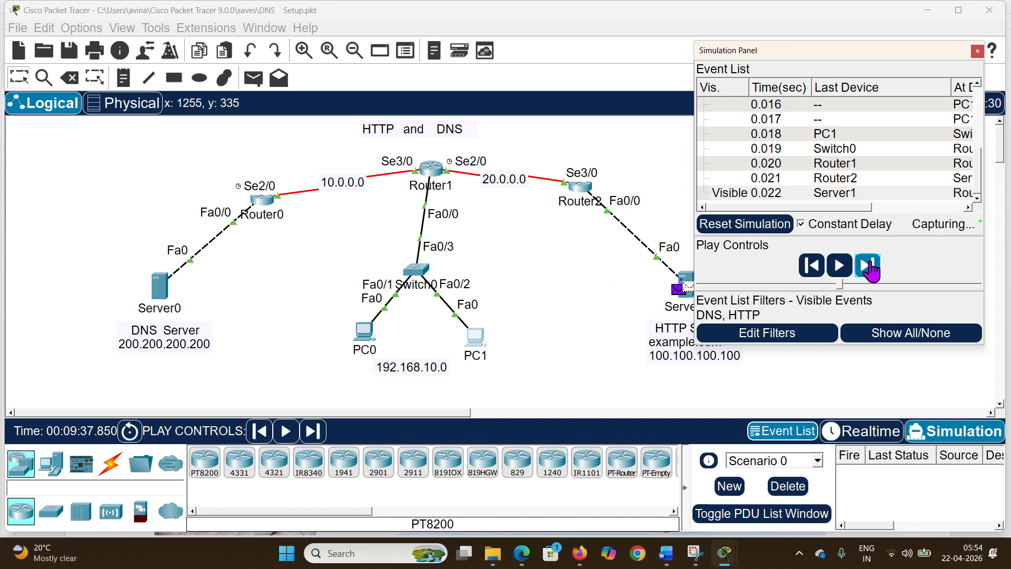
click(870, 269)
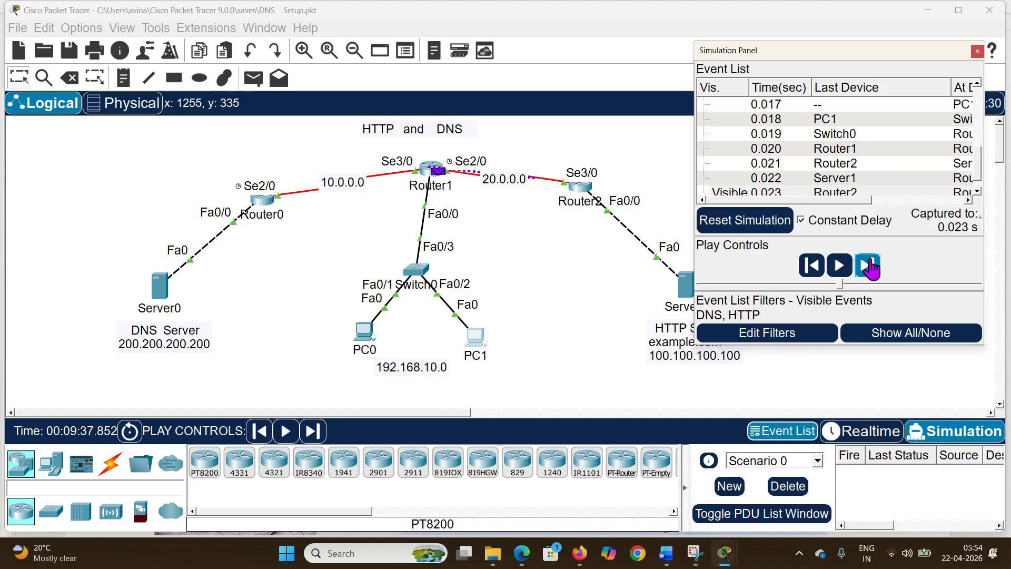
click(870, 269)
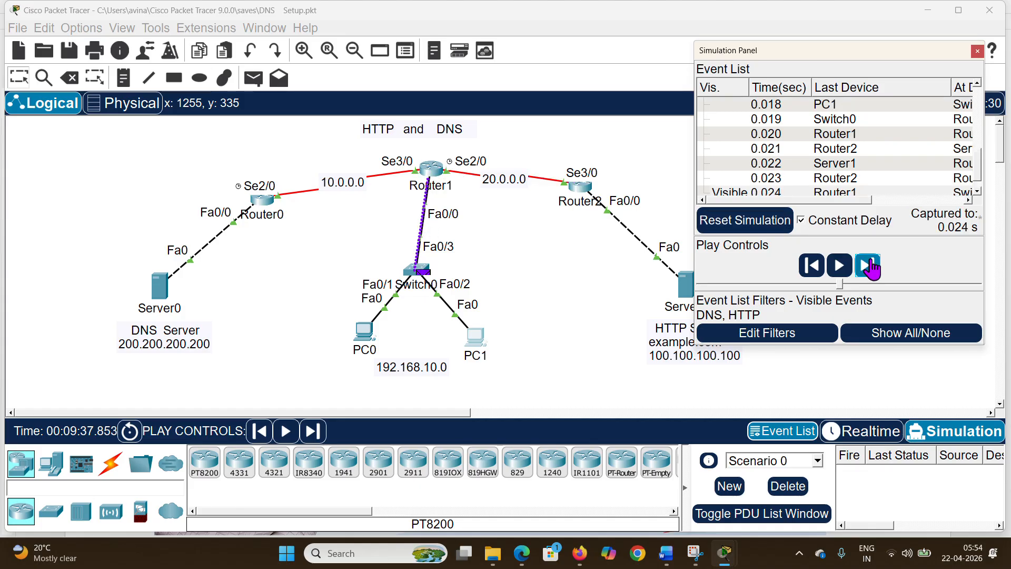
click(870, 267)
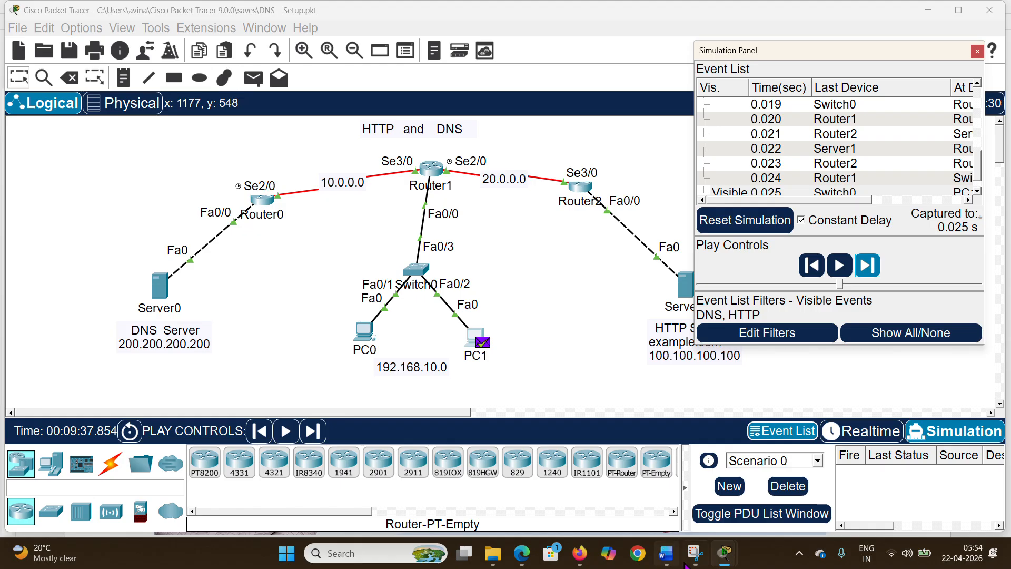
mouse_move(696, 558)
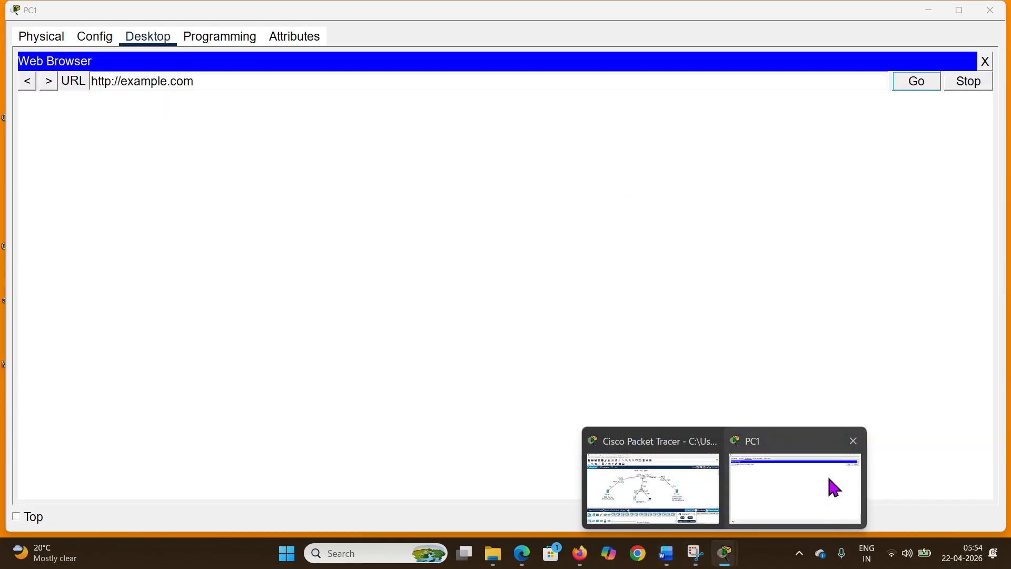
click(829, 477)
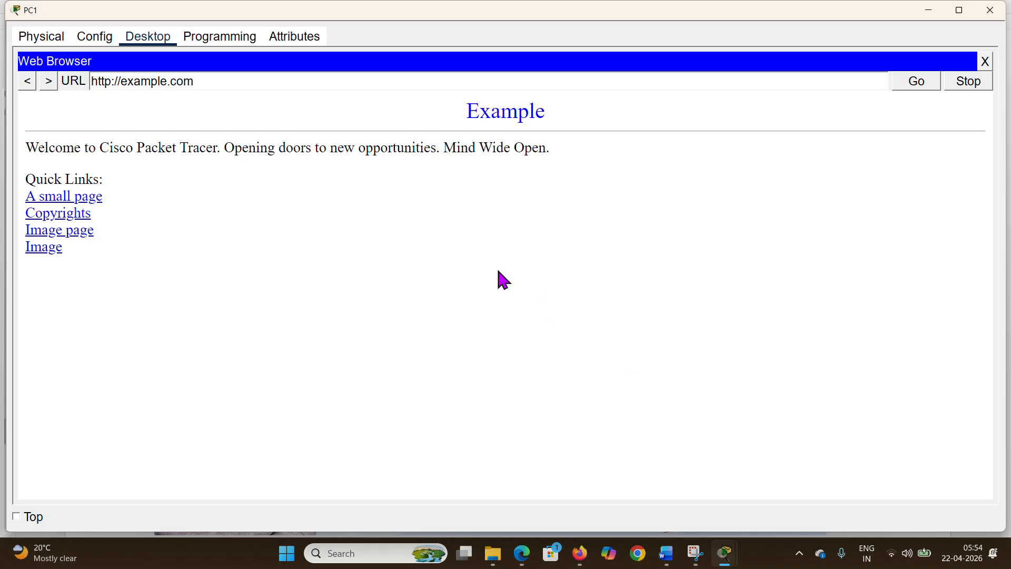